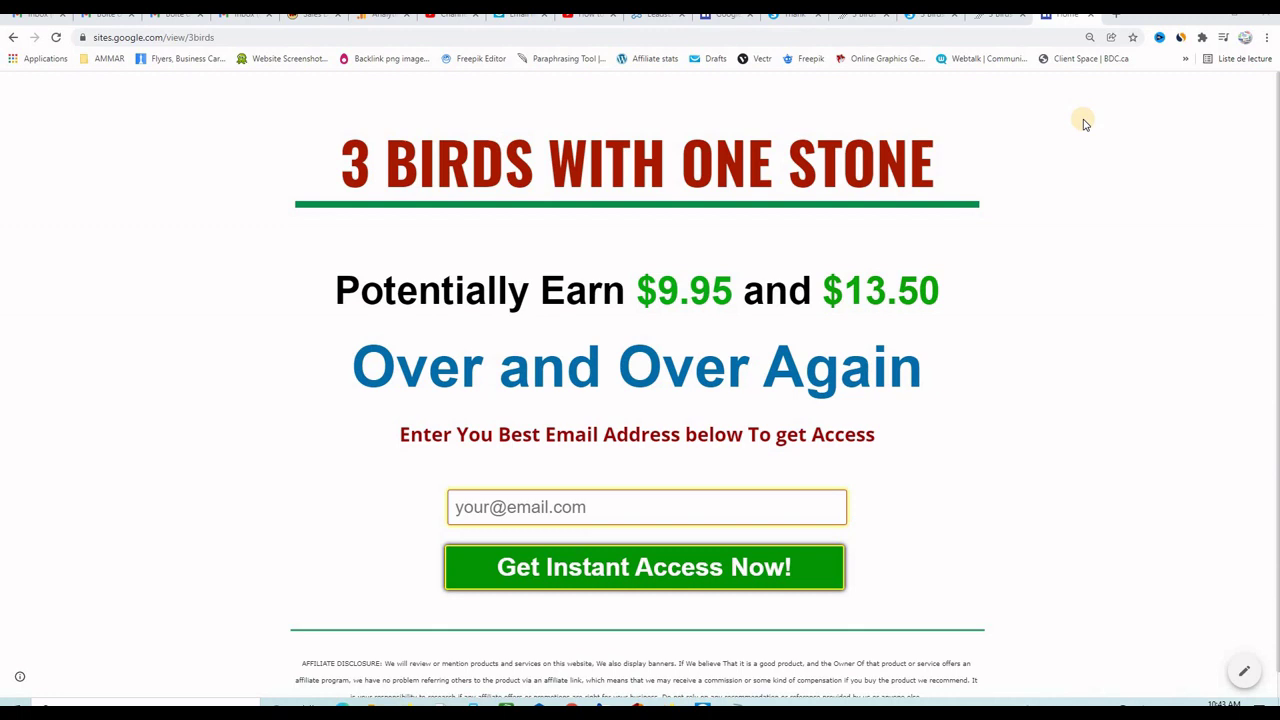
Step: Examine the 3 Birds landing pages built with LeadsLeap, Systeme.io and Google Sites
click(999, 16)
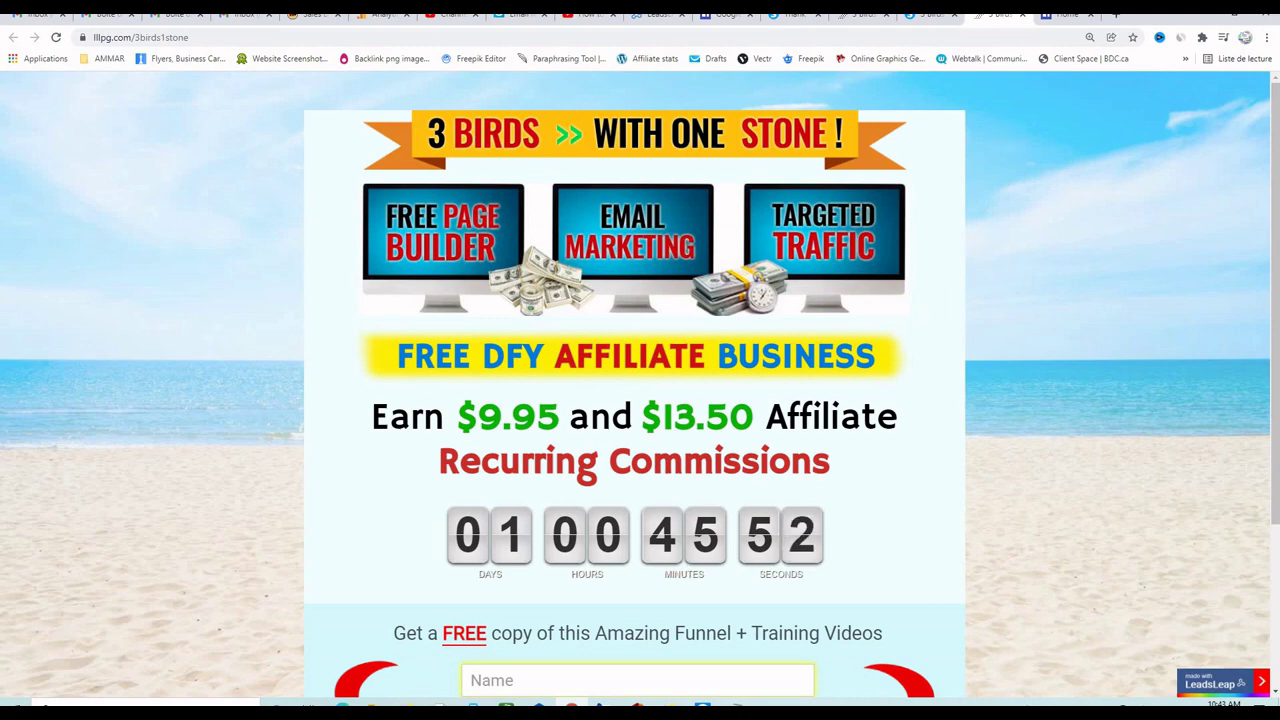
click(926, 15)
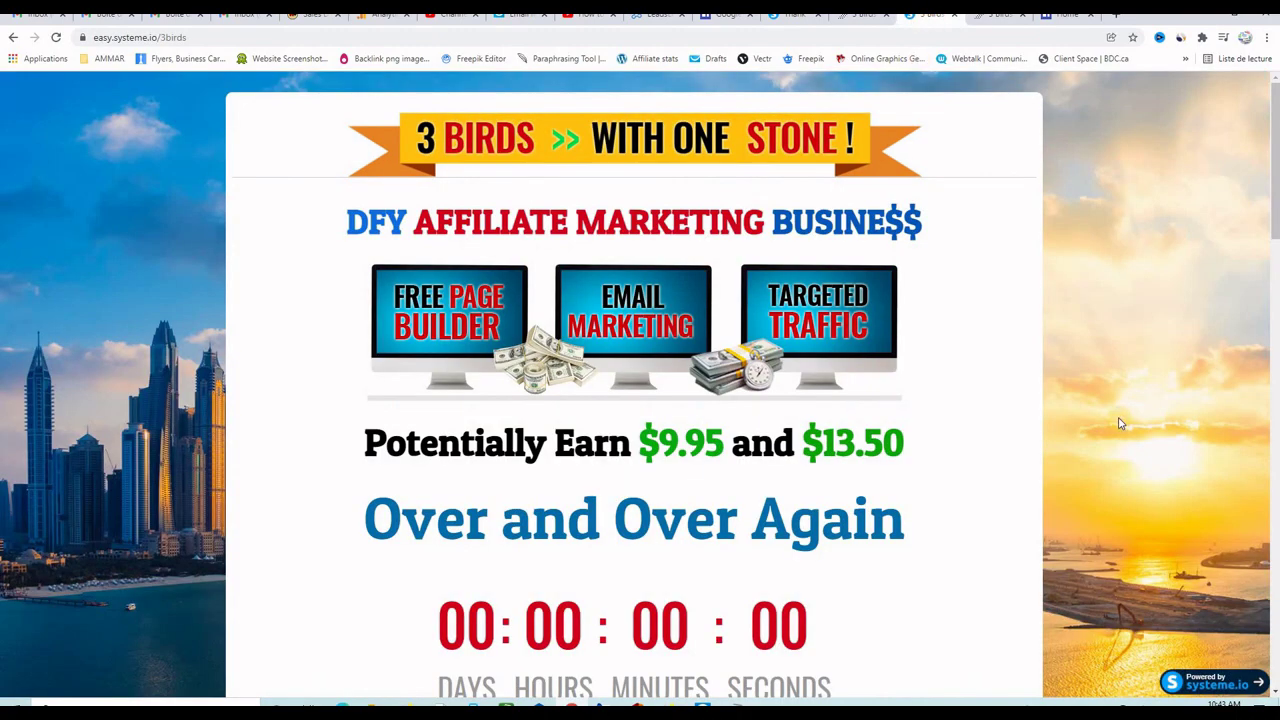
scroll(1070, 438, down, 2)
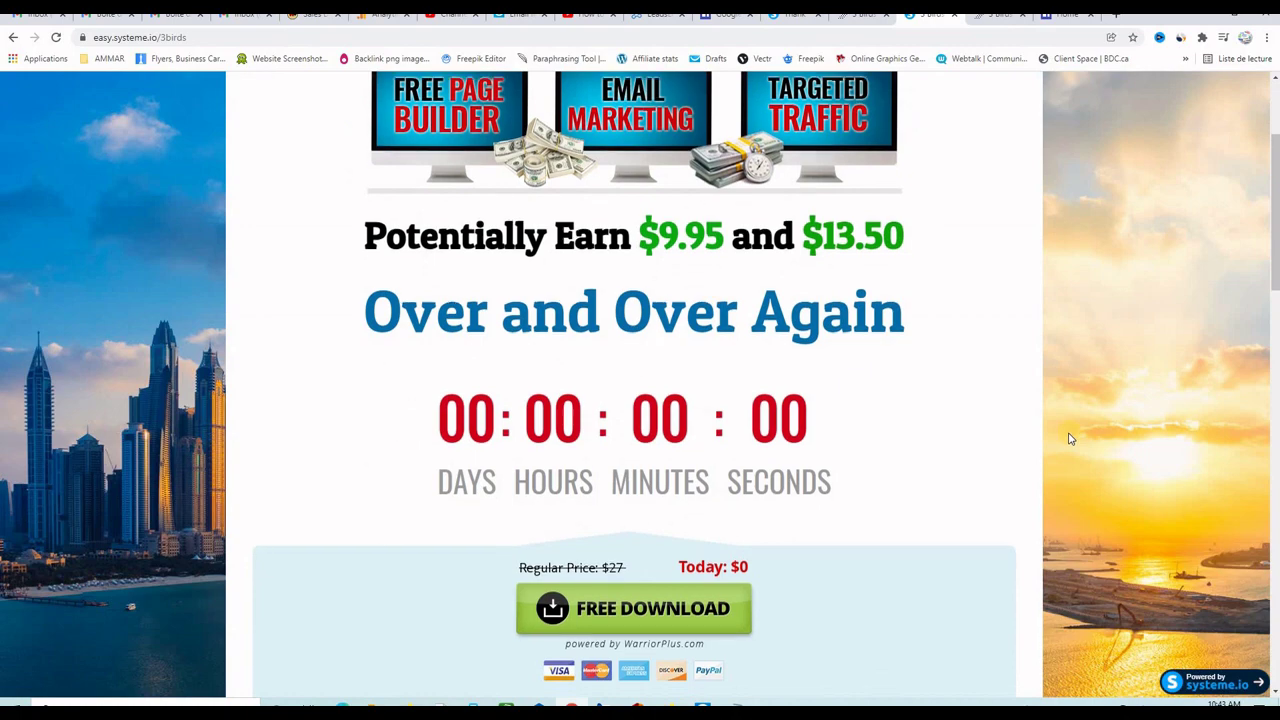
scroll(1070, 438, down, 4)
scroll(1070, 438, up, 4)
scroll(1070, 438, up, 2)
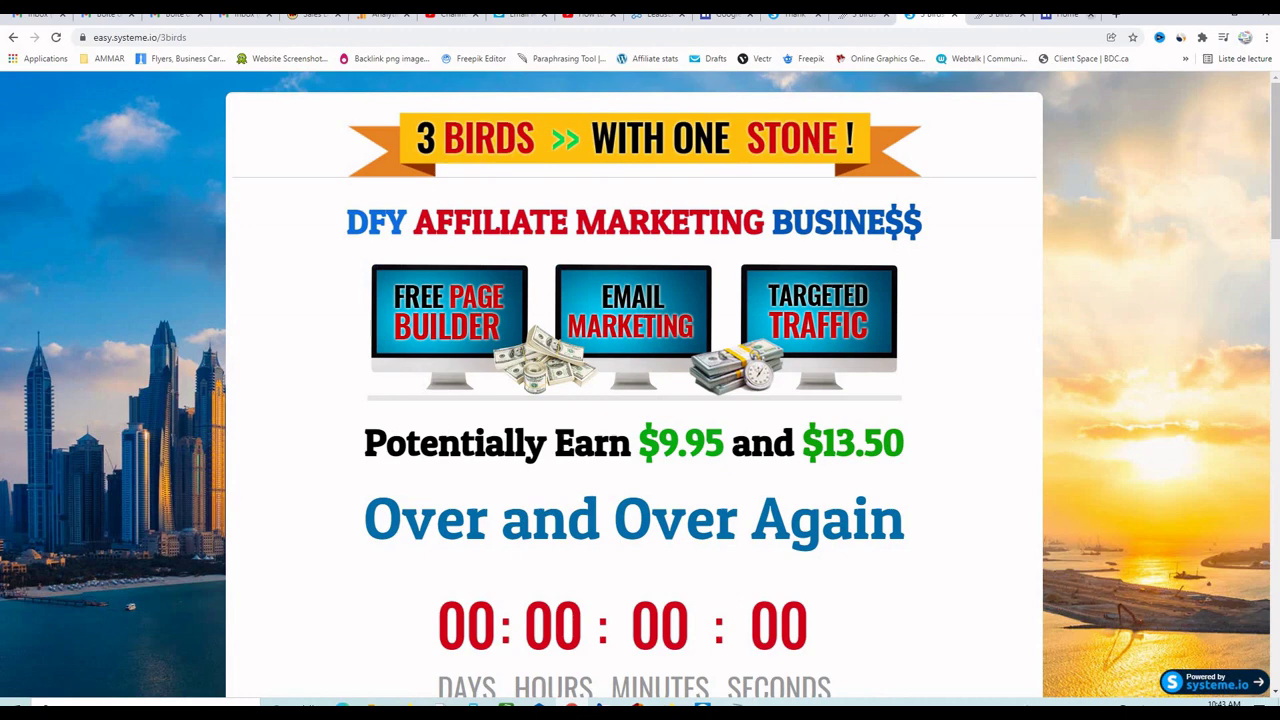
click(1062, 14)
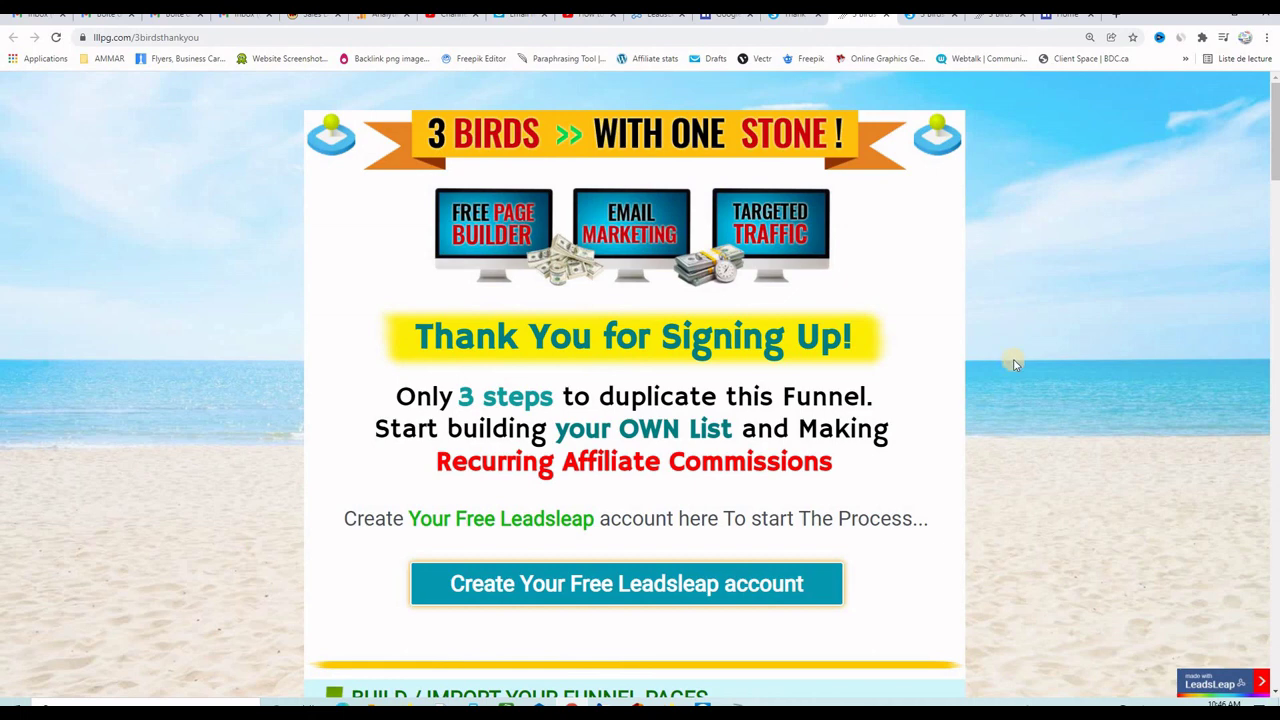
Step: Review the 3 Birds thank-you page, including its account sign-up links, training videos, share codes and promotional banners
scroll(1012, 362, down, 3)
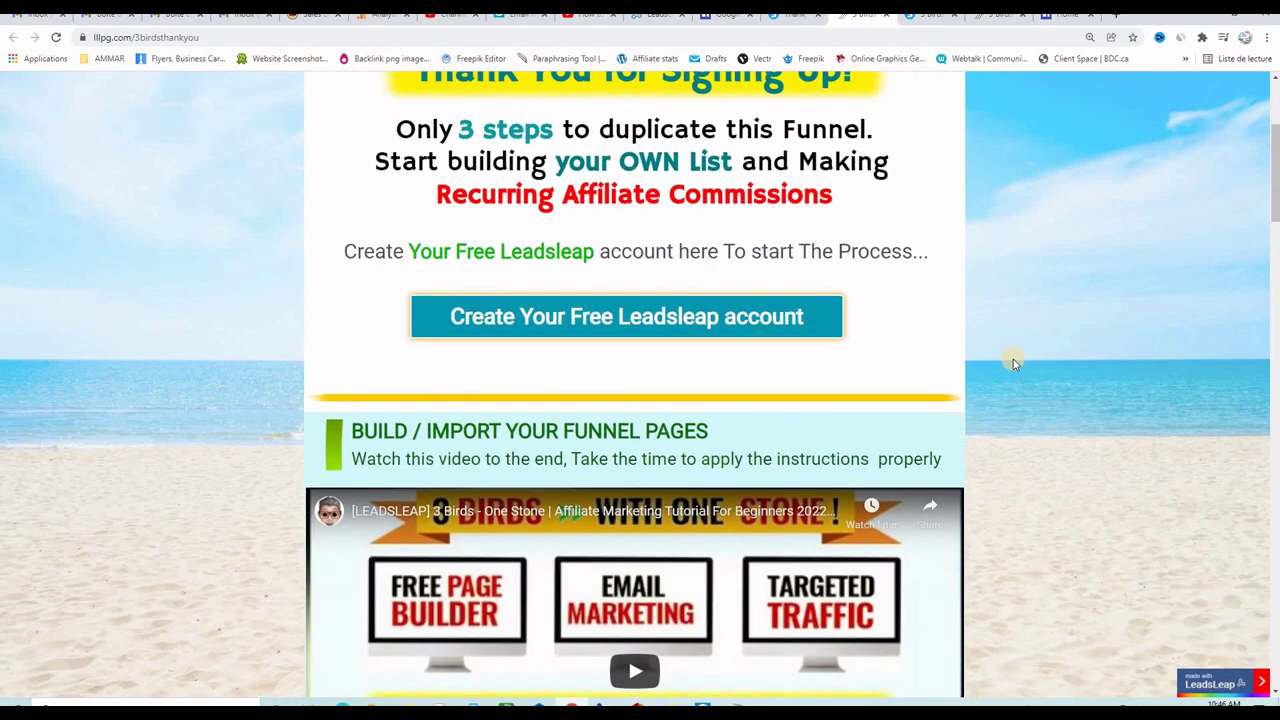
scroll(1013, 363, down, 3)
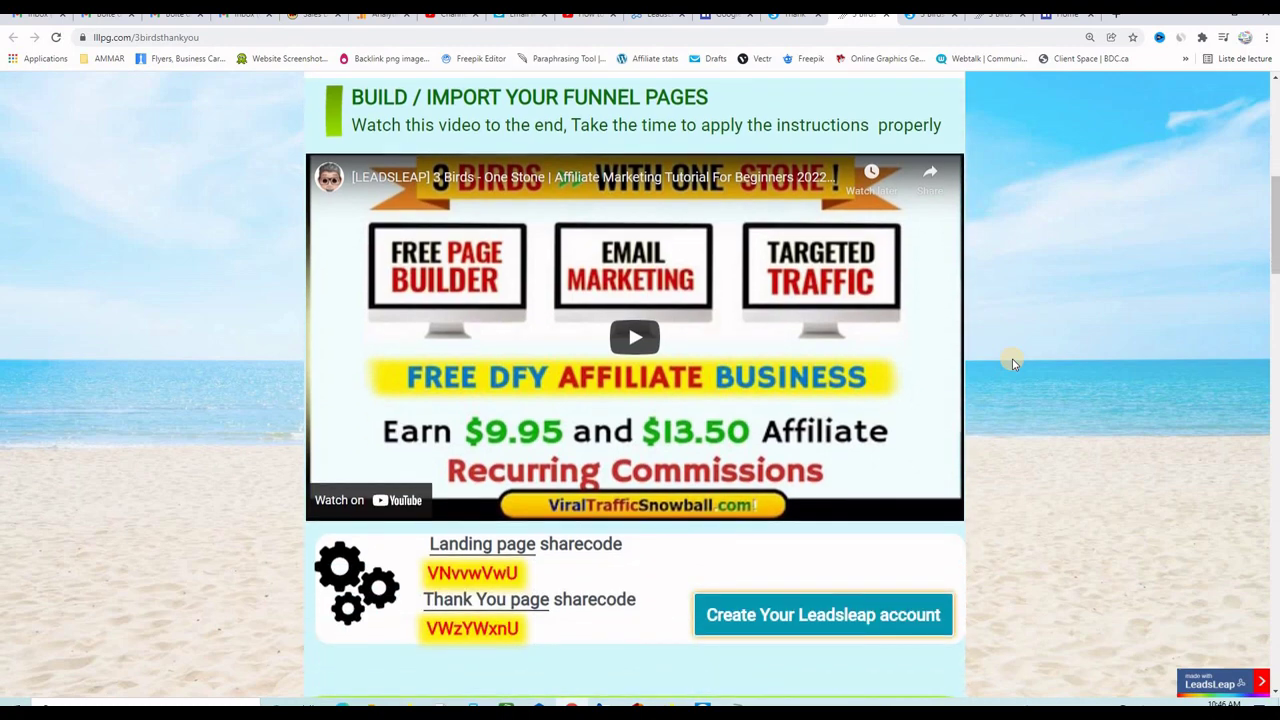
scroll(1012, 363, down, 3)
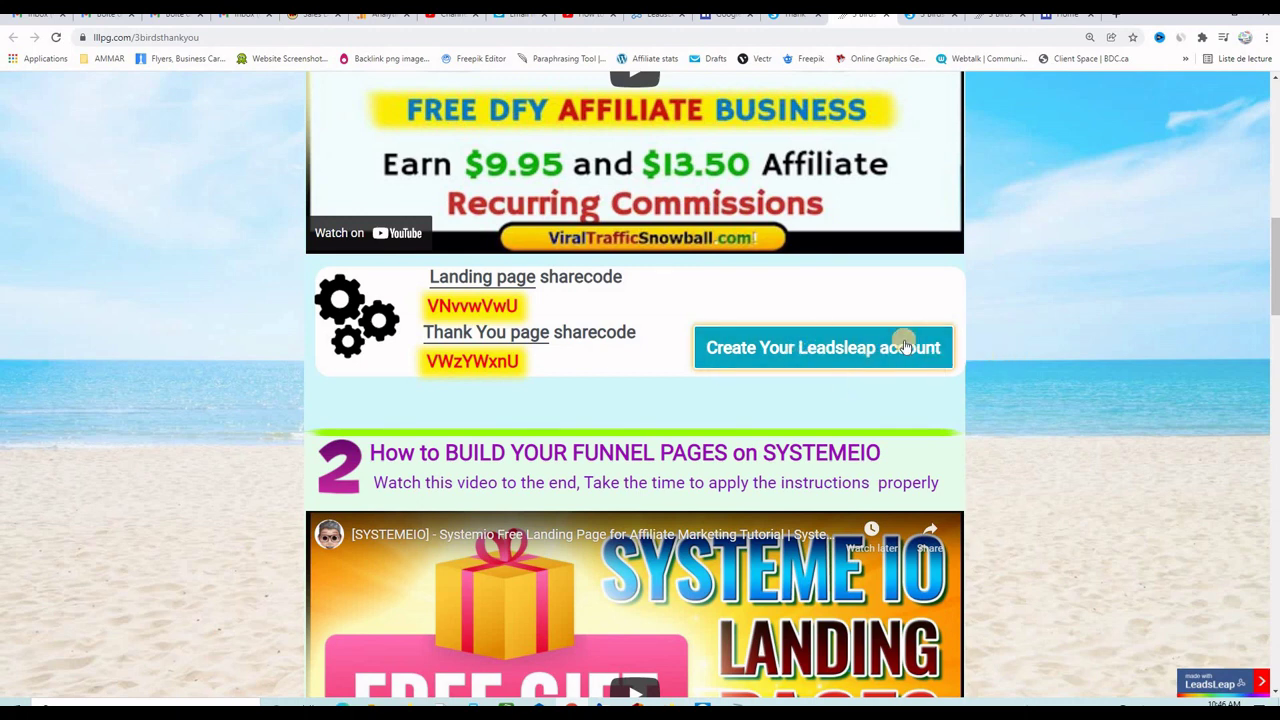
scroll(1095, 370, up, 10)
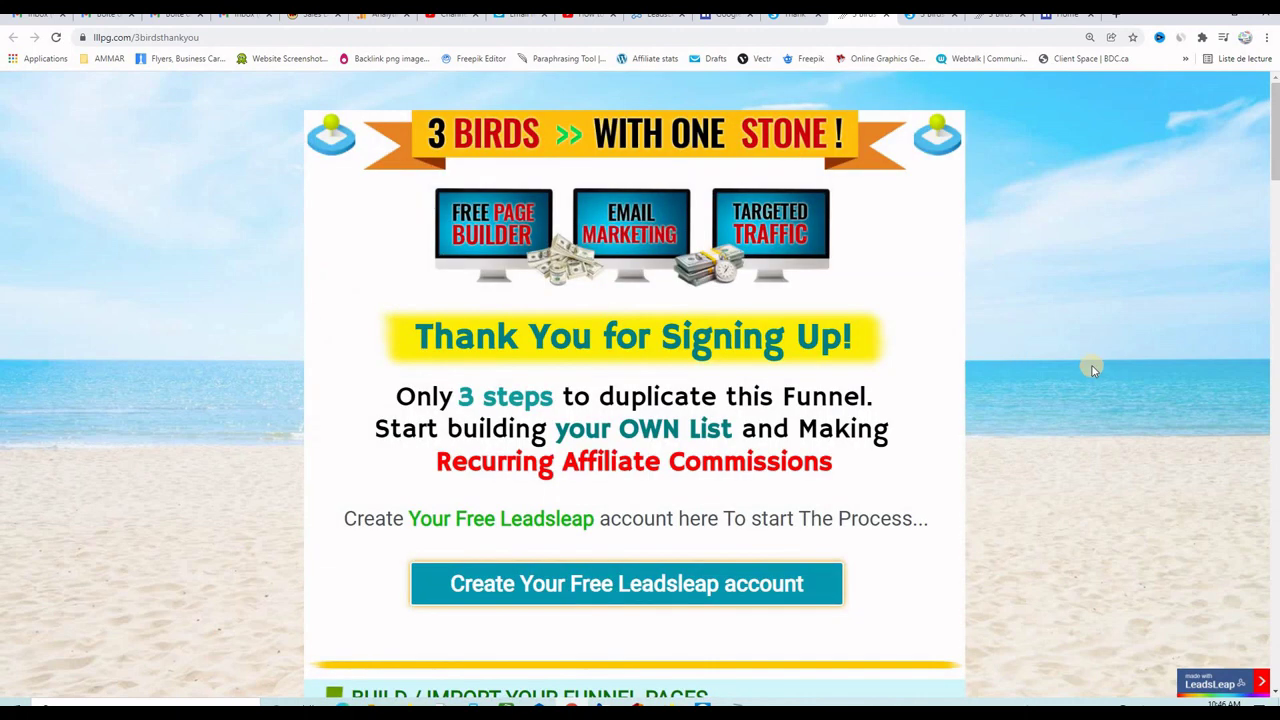
scroll(1067, 364, down, 4)
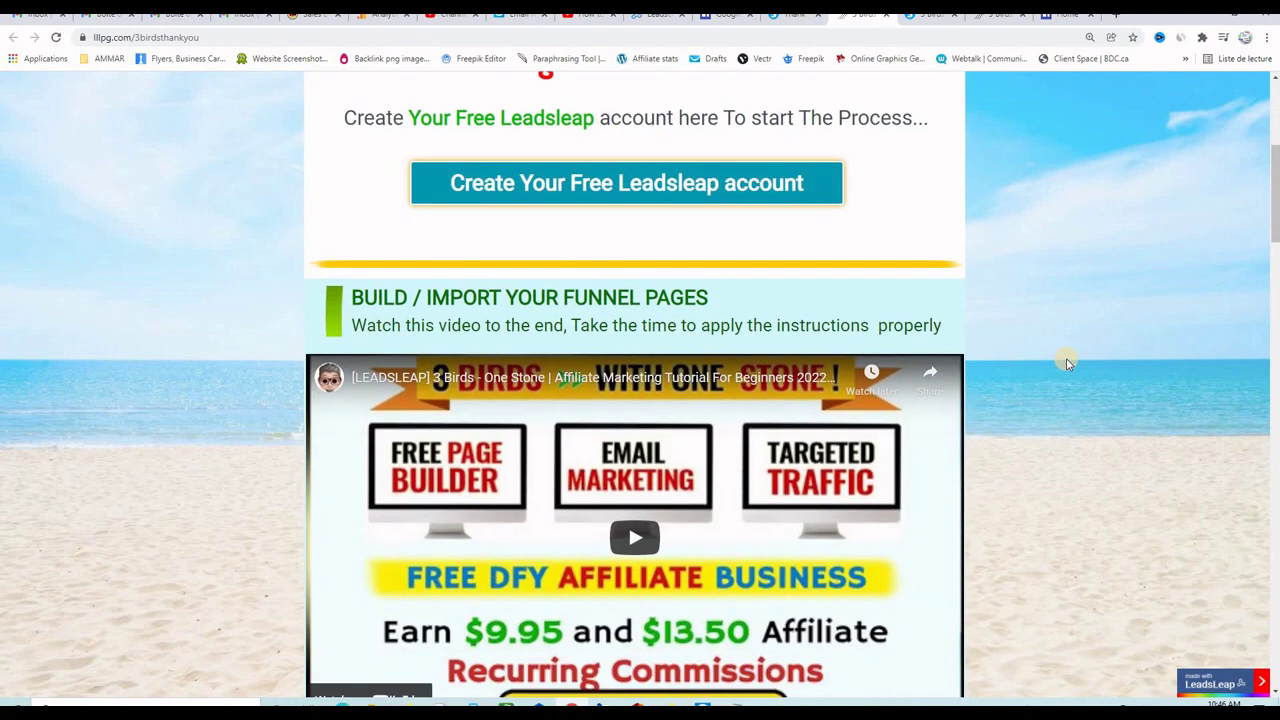
scroll(1067, 364, down, 7)
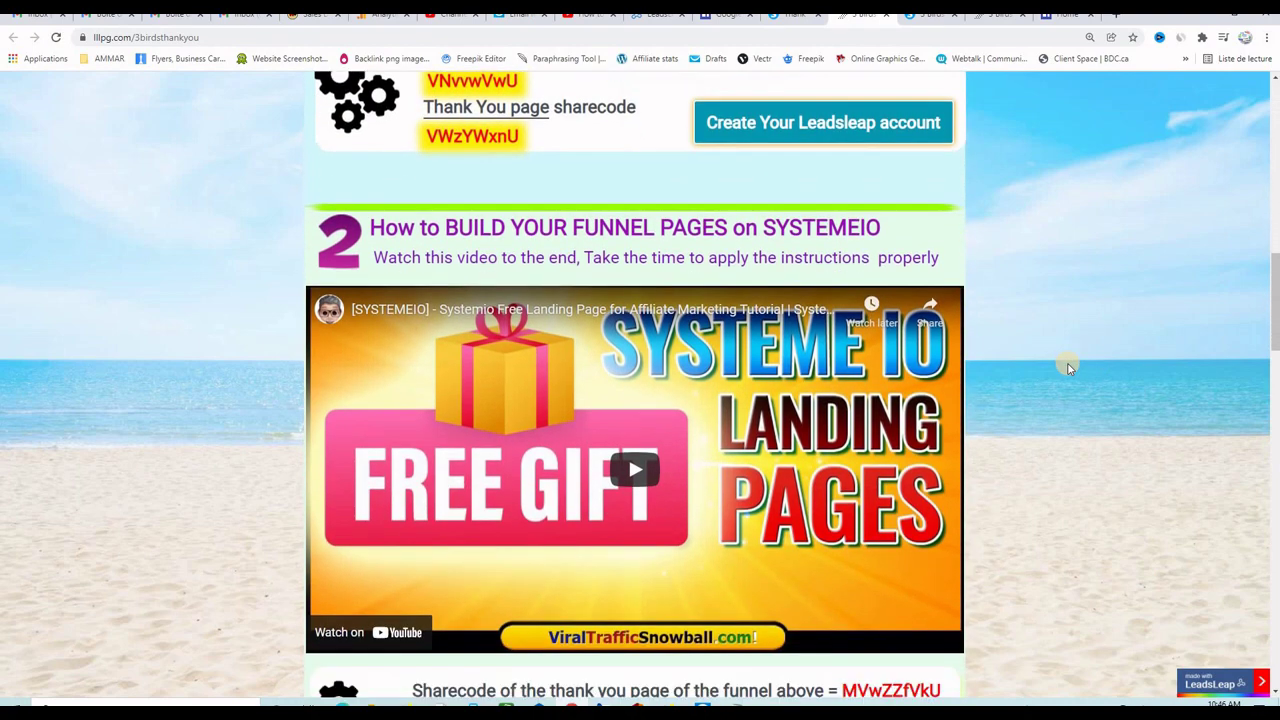
scroll(1068, 368, down, 9)
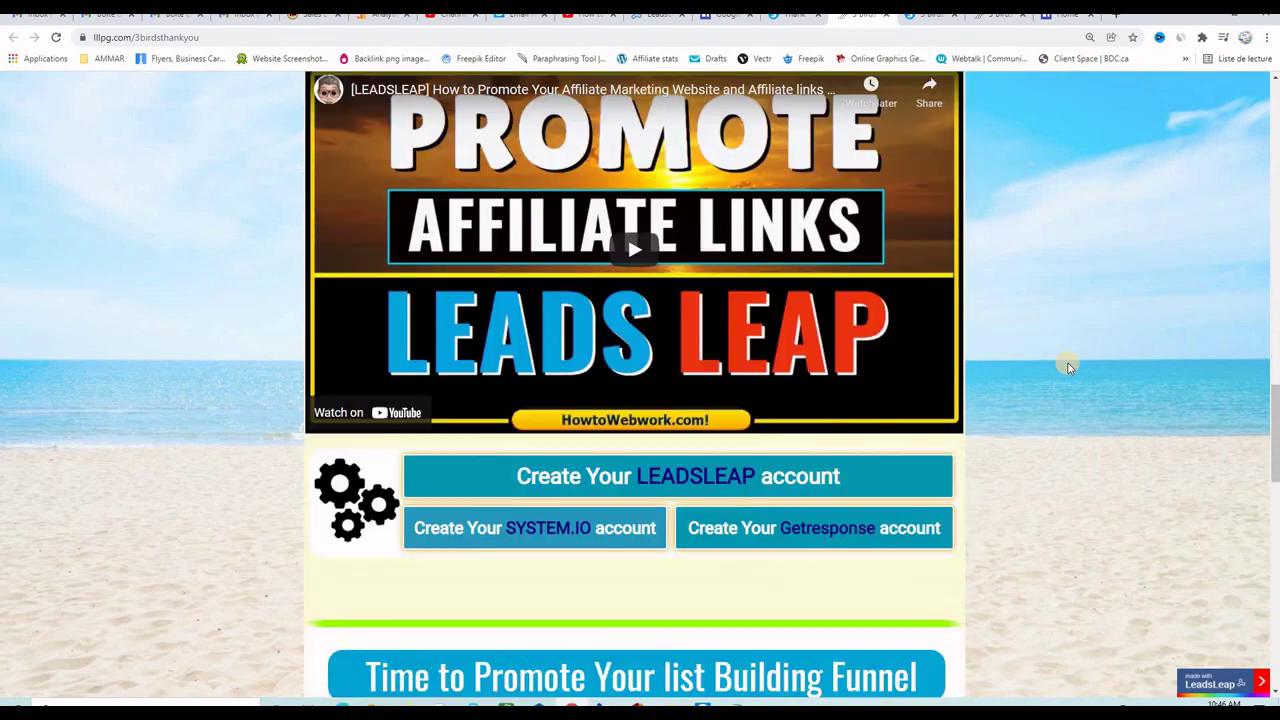
scroll(1068, 368, up, 7)
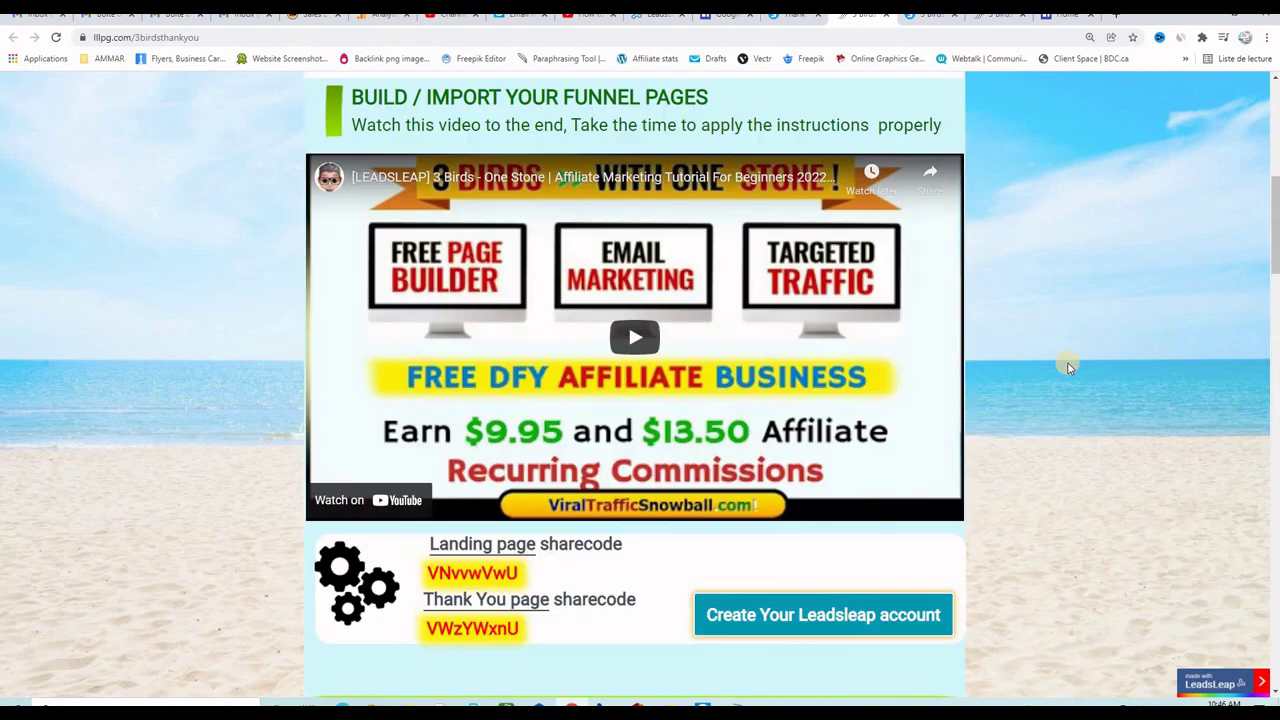
scroll(1068, 367, up, 3)
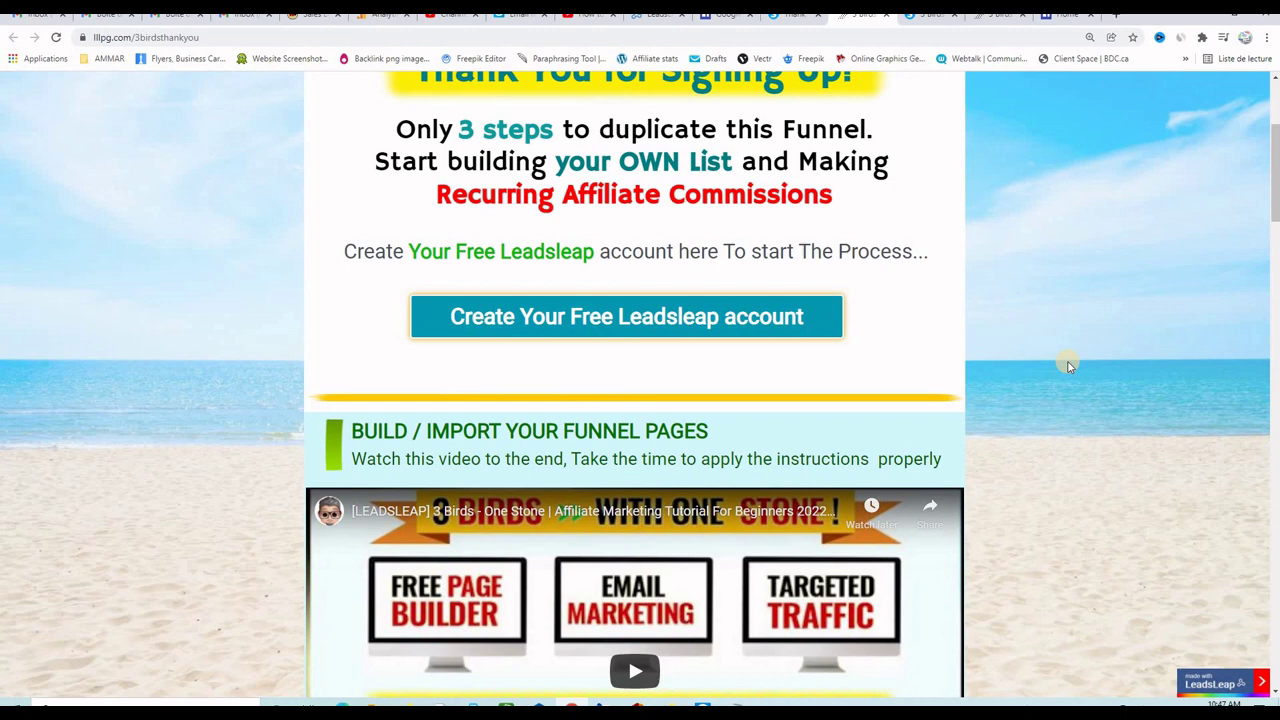
click(1066, 16)
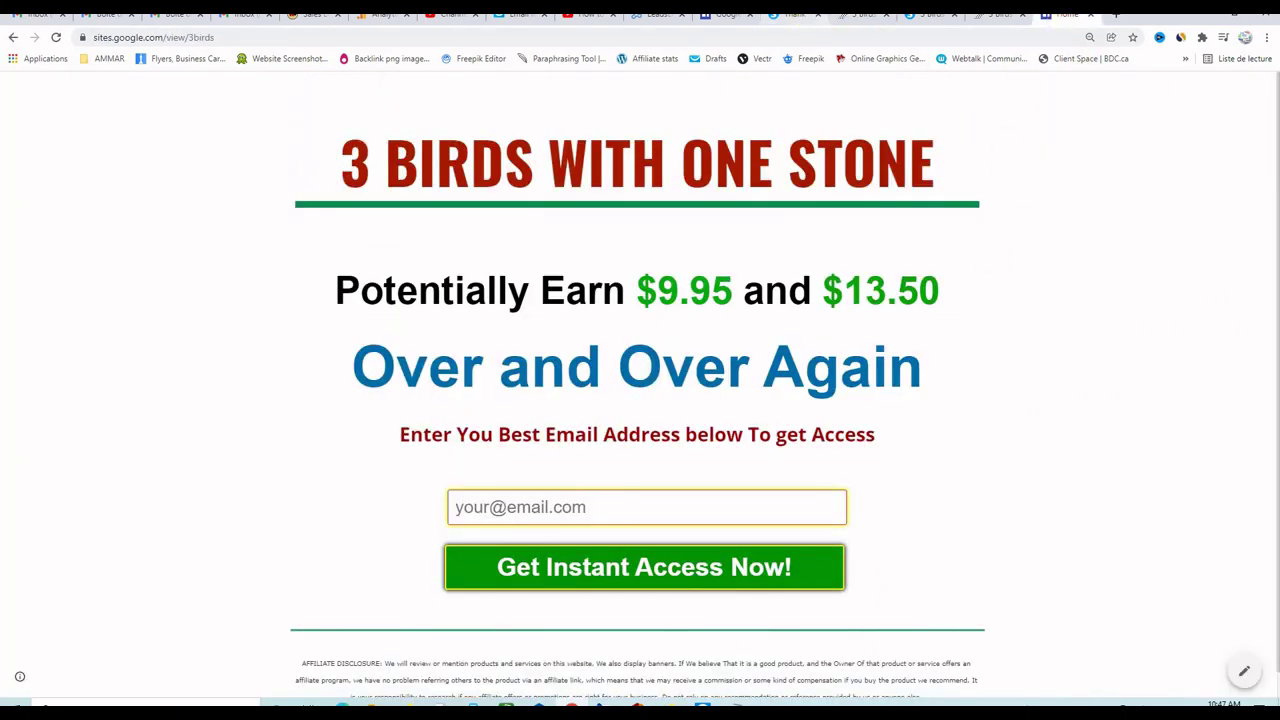
click(854, 17)
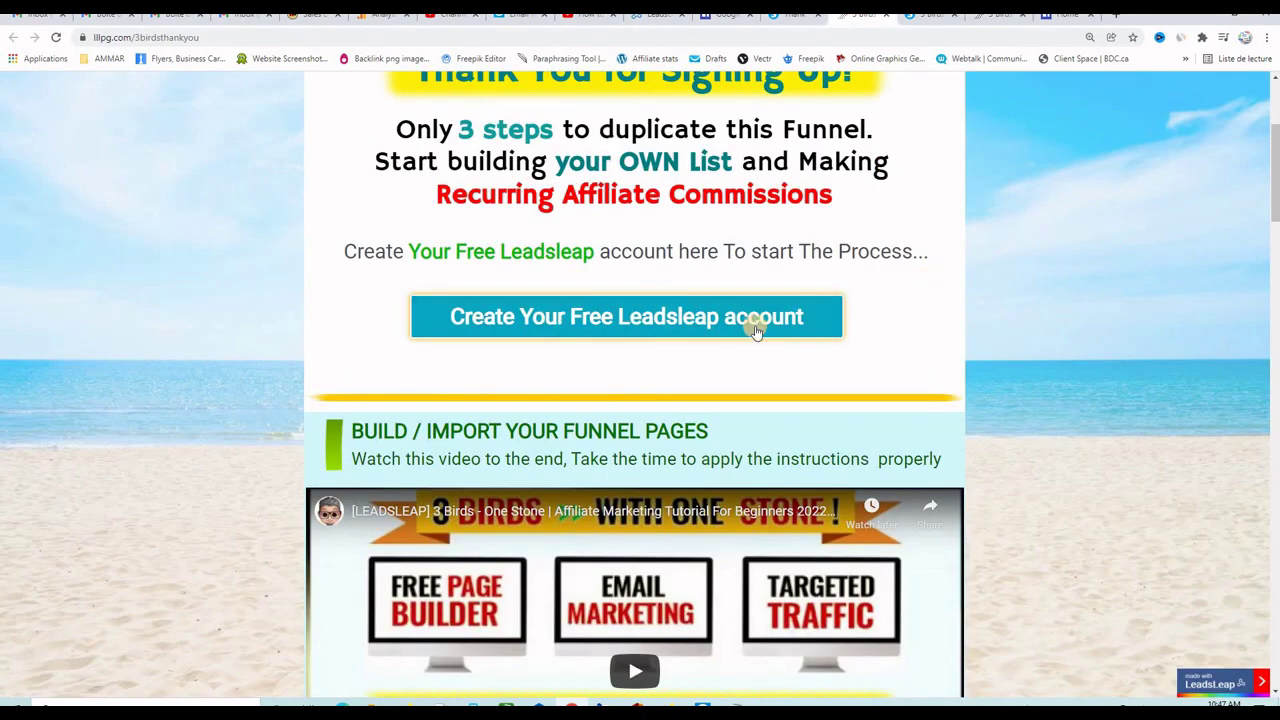
scroll(1011, 360, down, 6)
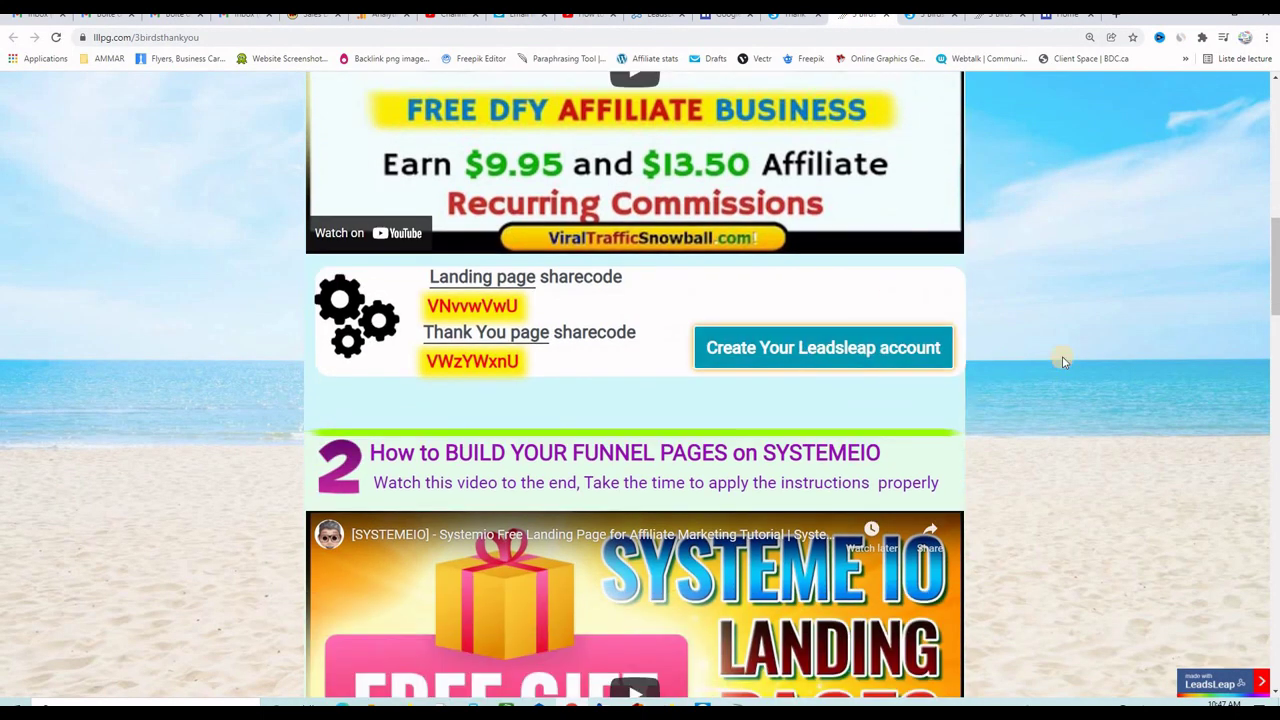
scroll(1063, 357, up, 9)
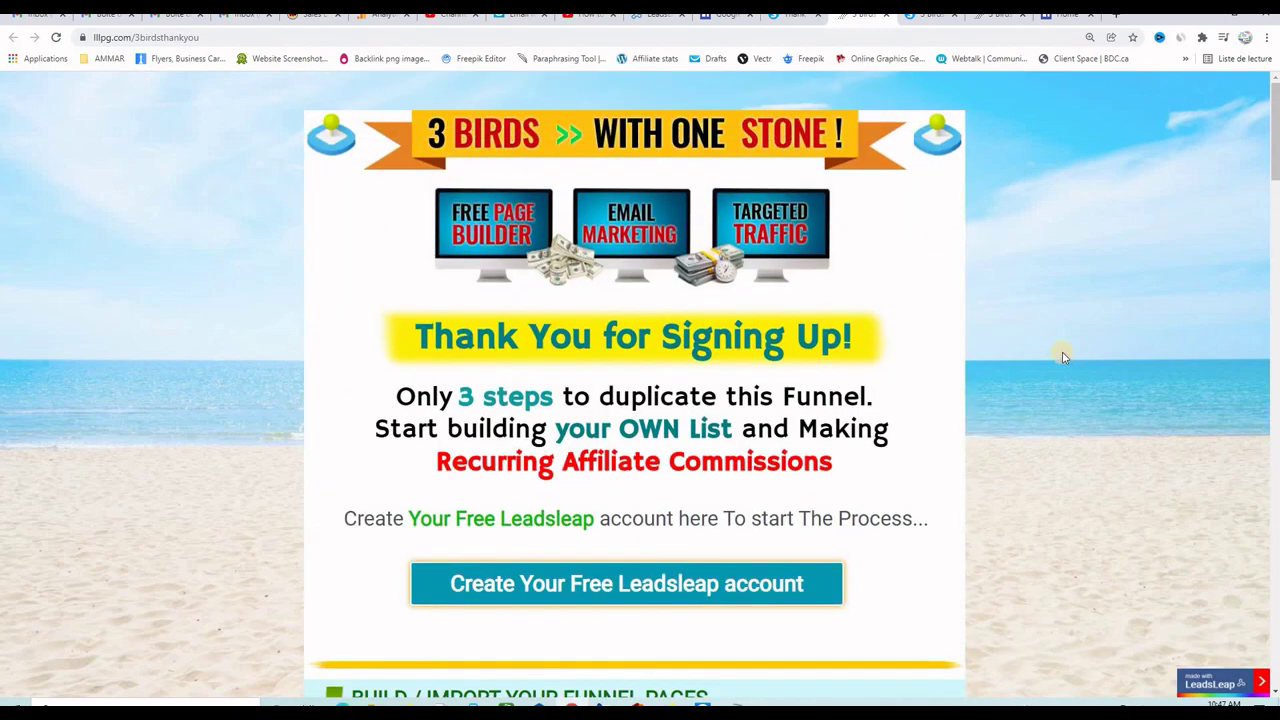
scroll(1063, 357, down, 18)
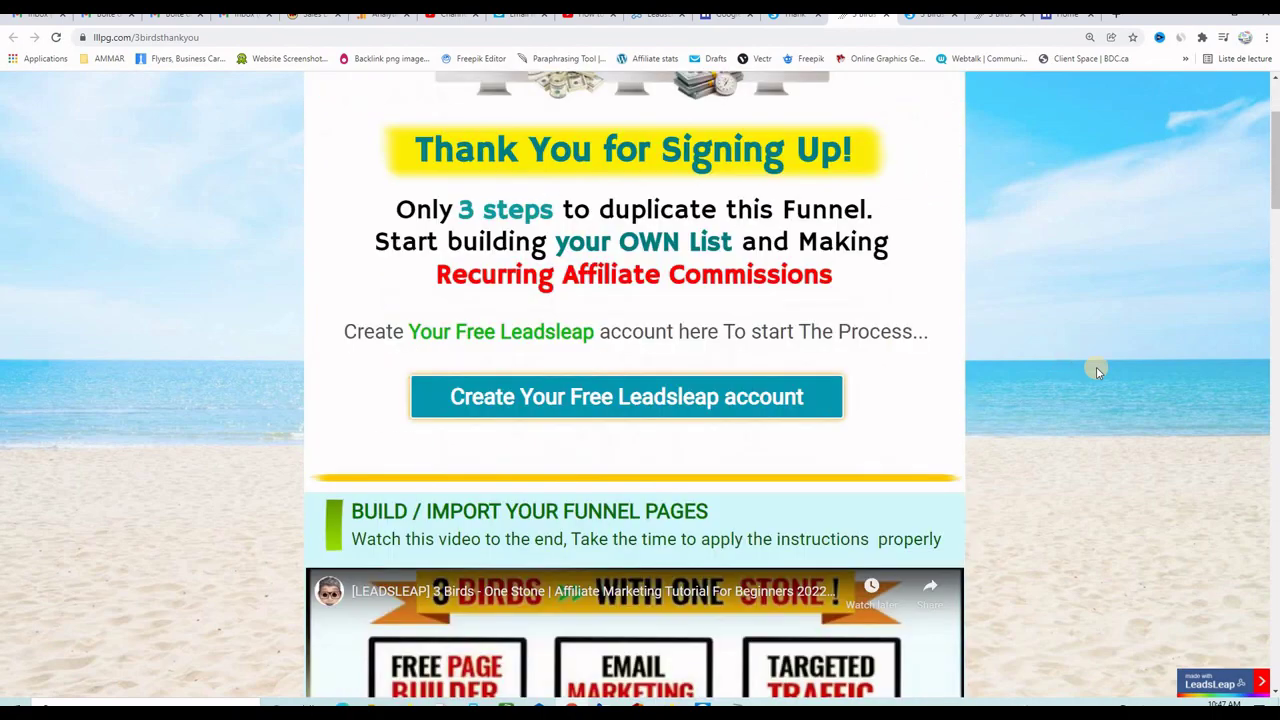
scroll(1114, 380, down, 3)
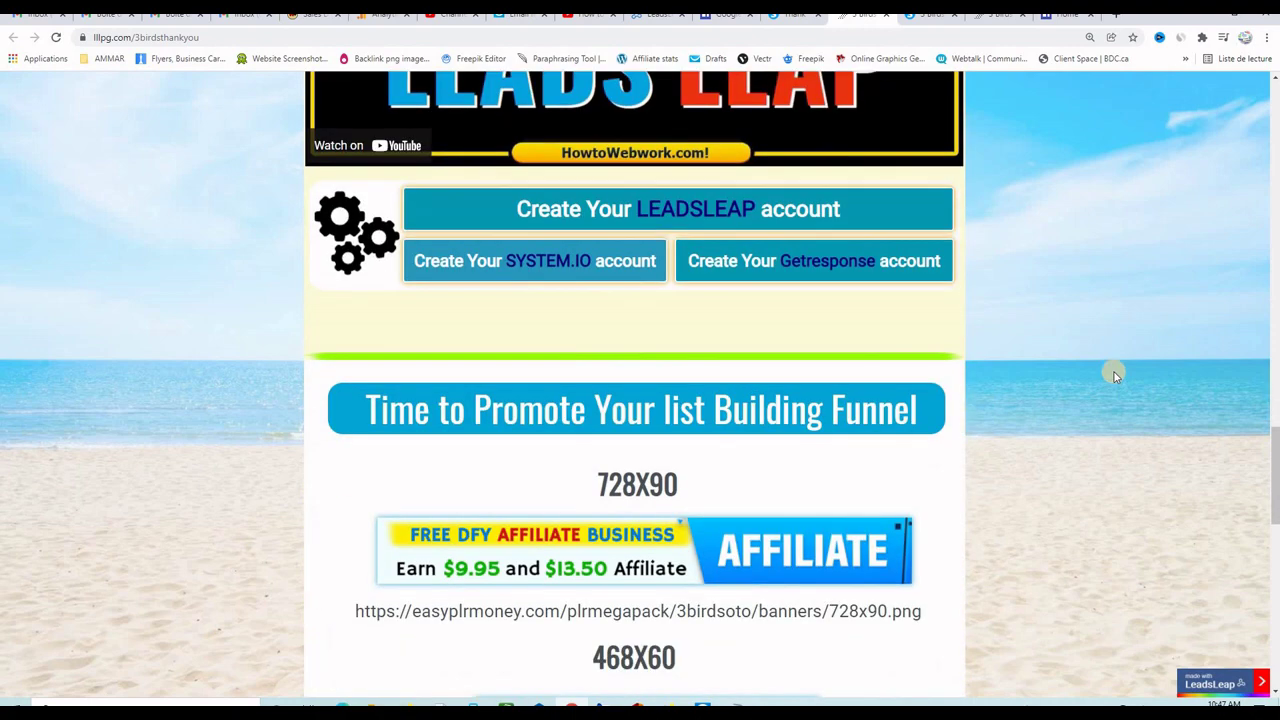
Step: Compare the Systeme.io and LeadsLeap landing pages with the simpler Google Sites version
click(940, 18)
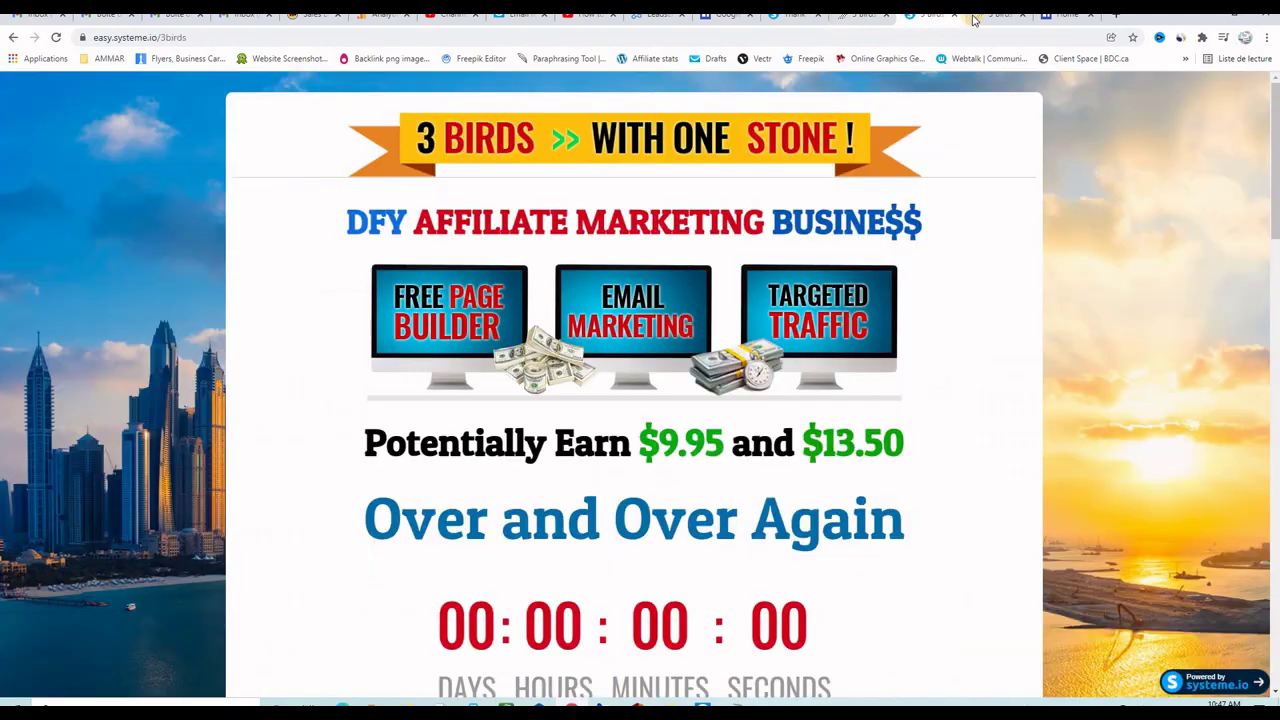
click(986, 18)
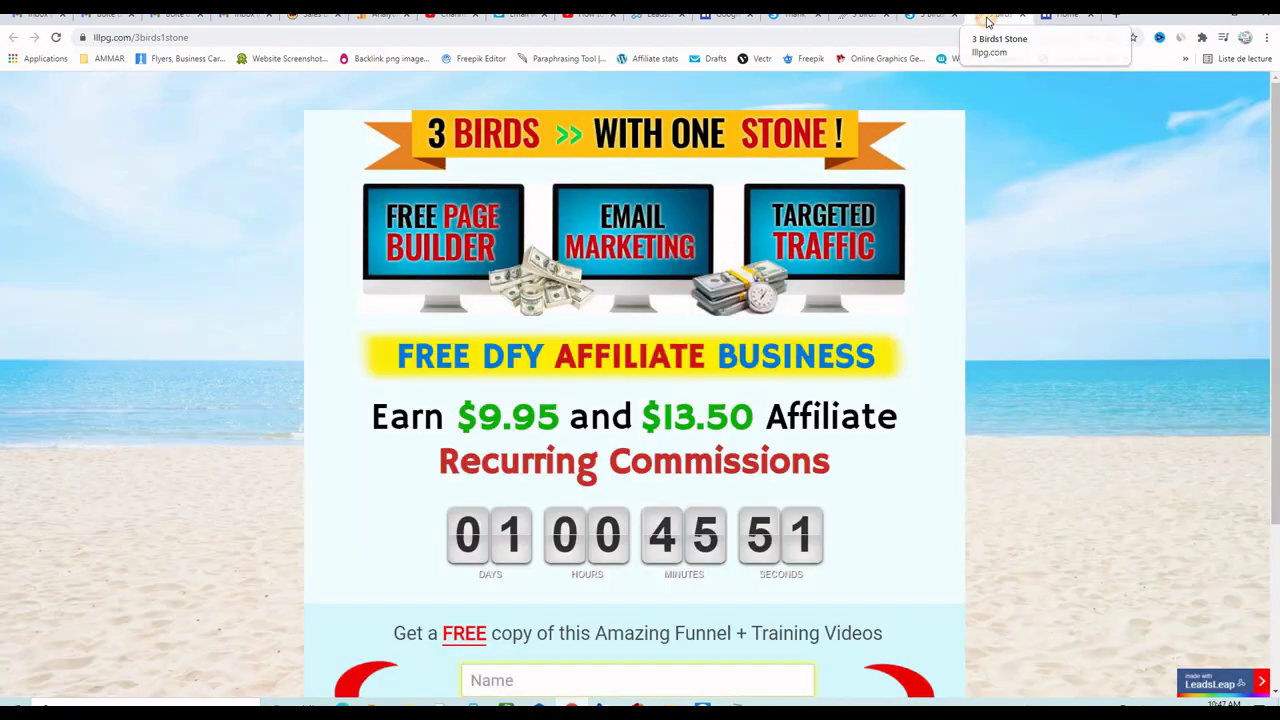
click(1062, 18)
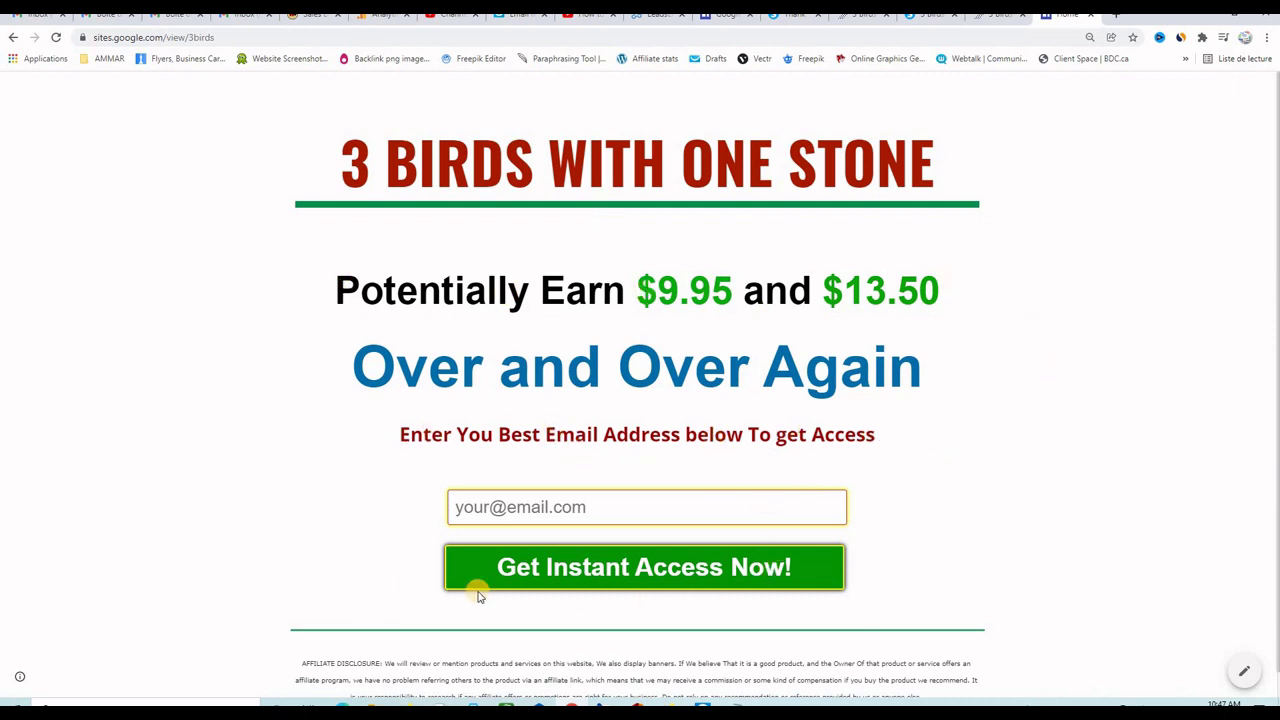
Step: Go to the Google Sites home page at sites.google.com/new
key(ctrl+shift+Tab)
key(ctrl+shift+Tab)
key(ctrl+shift+Tab)
key(ctrl+shift+Tab)
key(ctrl+shift+Tab)
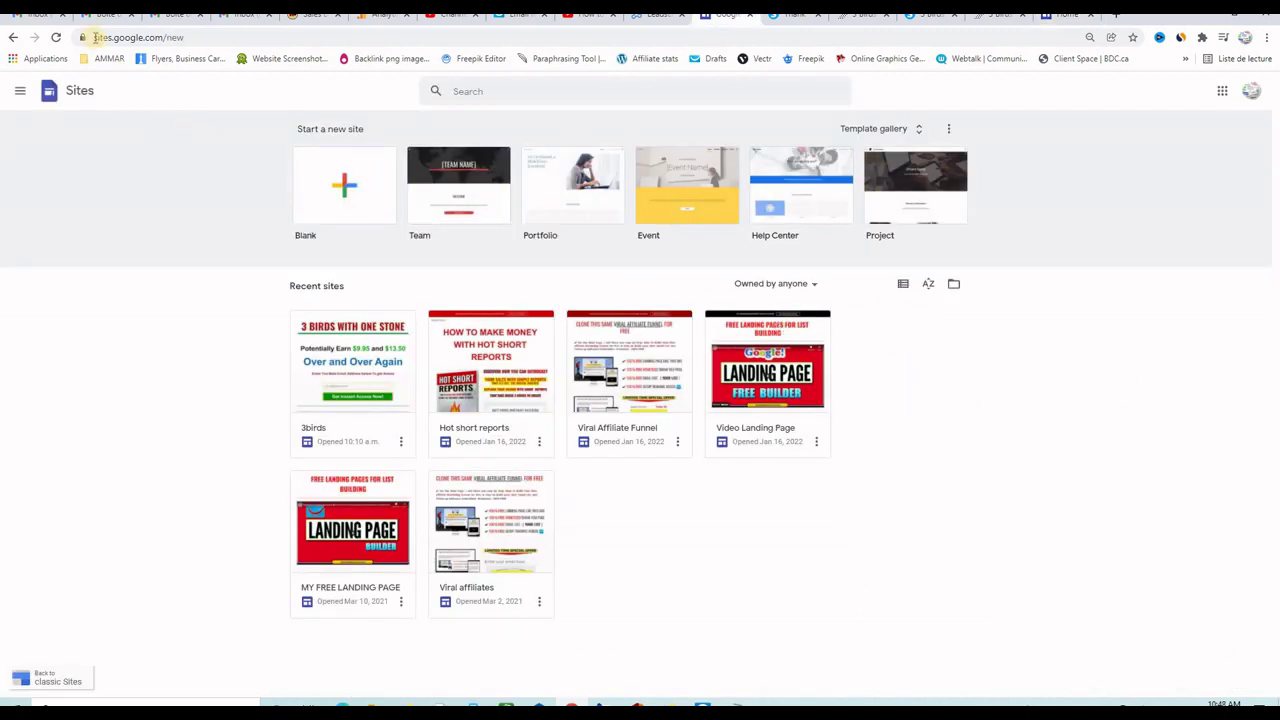
click(186, 37)
click(186, 37)
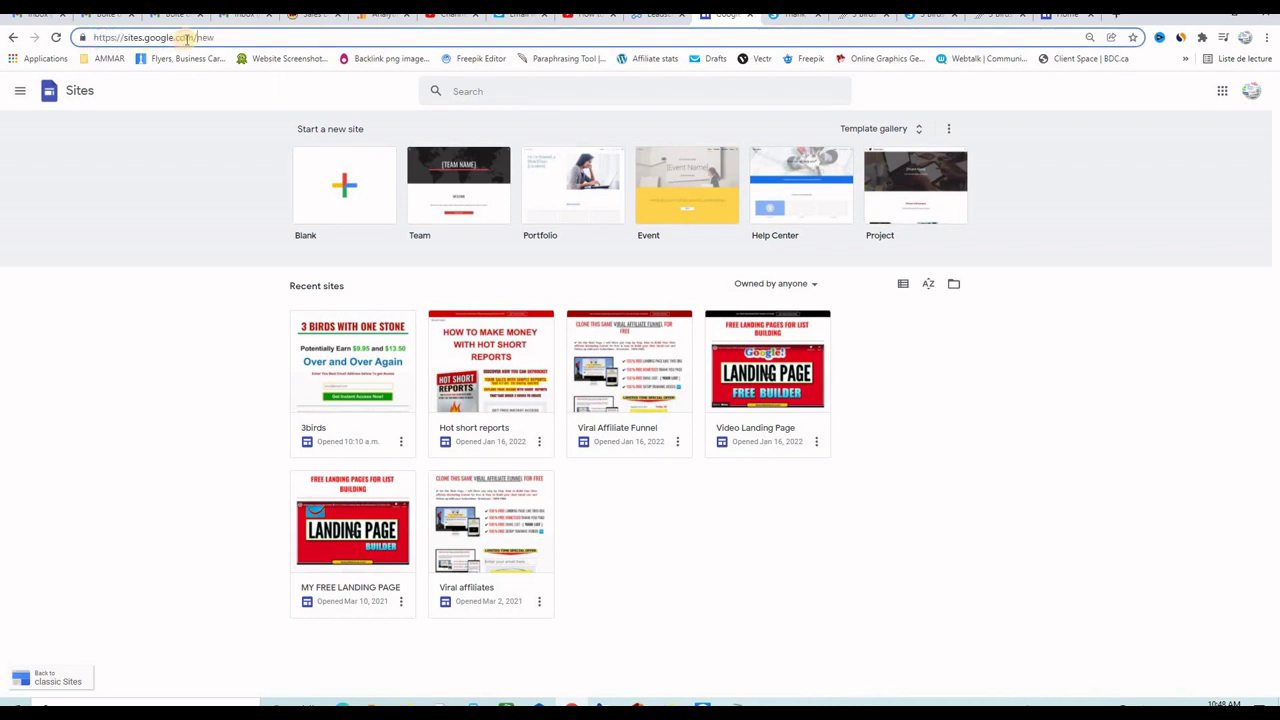
double_click(234, 37)
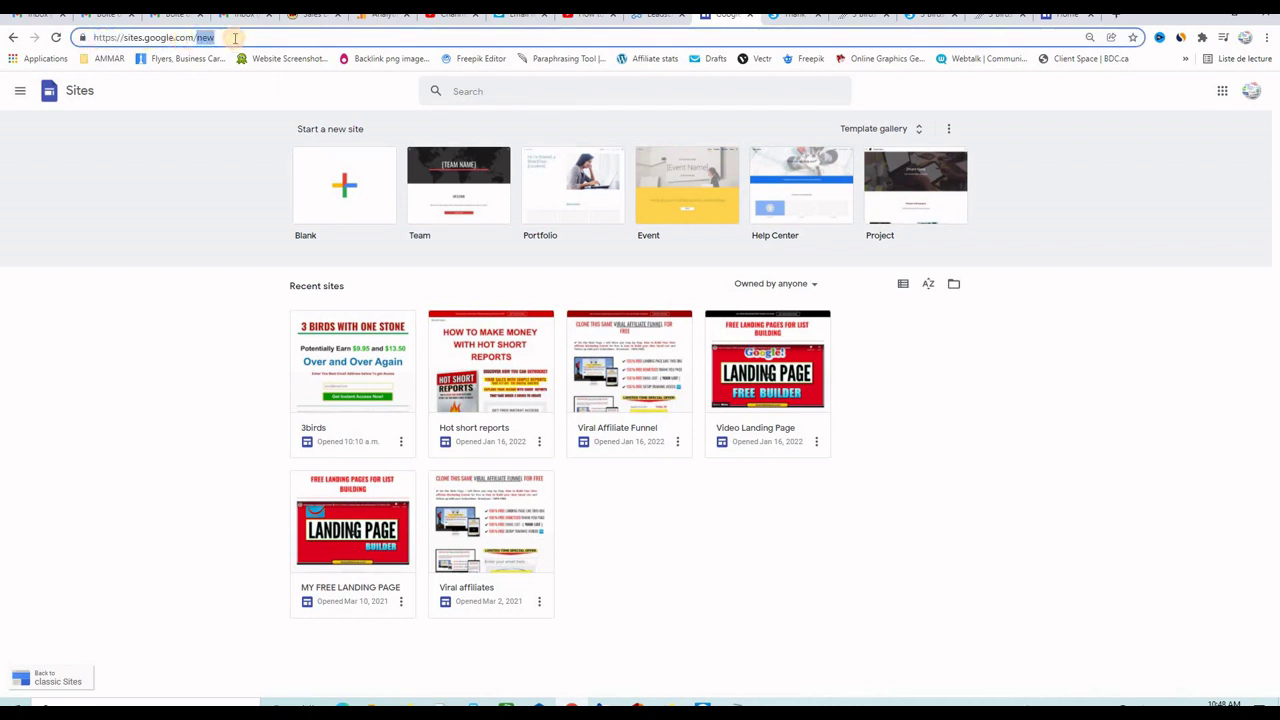
key(Return)
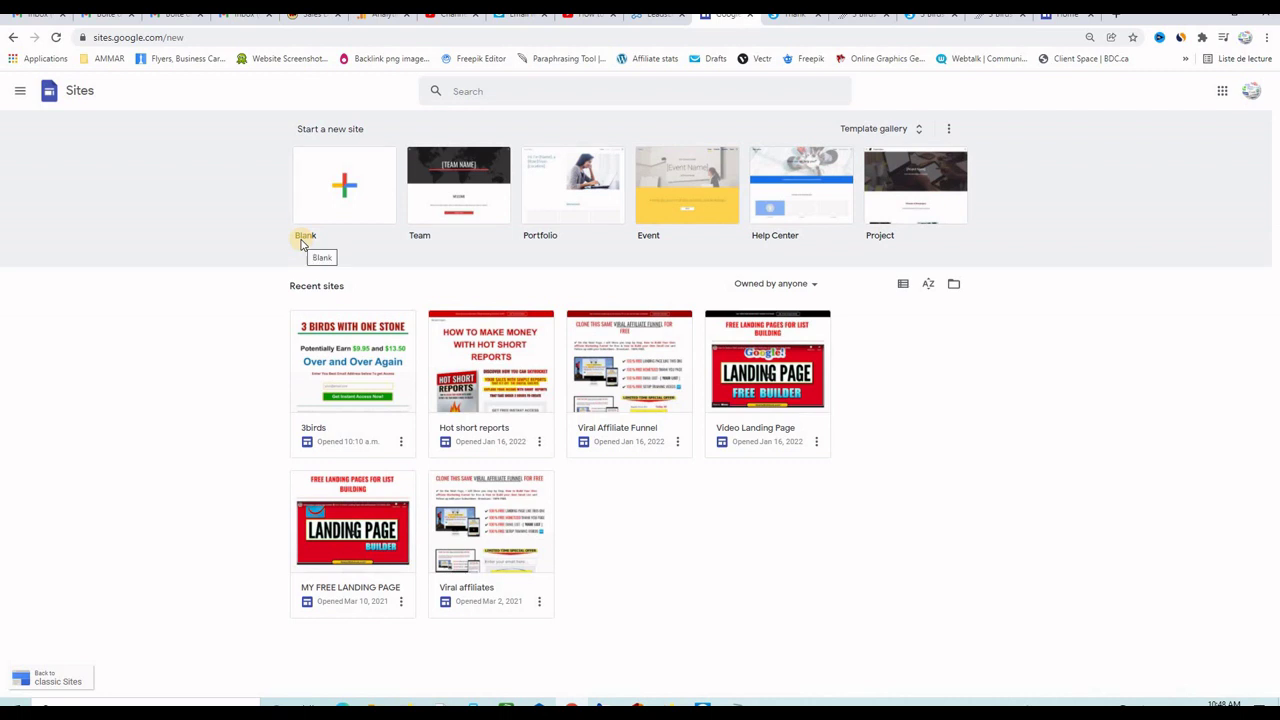
Step: Browse the Google Sites template gallery, then return to the list of recent sites
click(919, 130)
scroll(754, 346, down, 3)
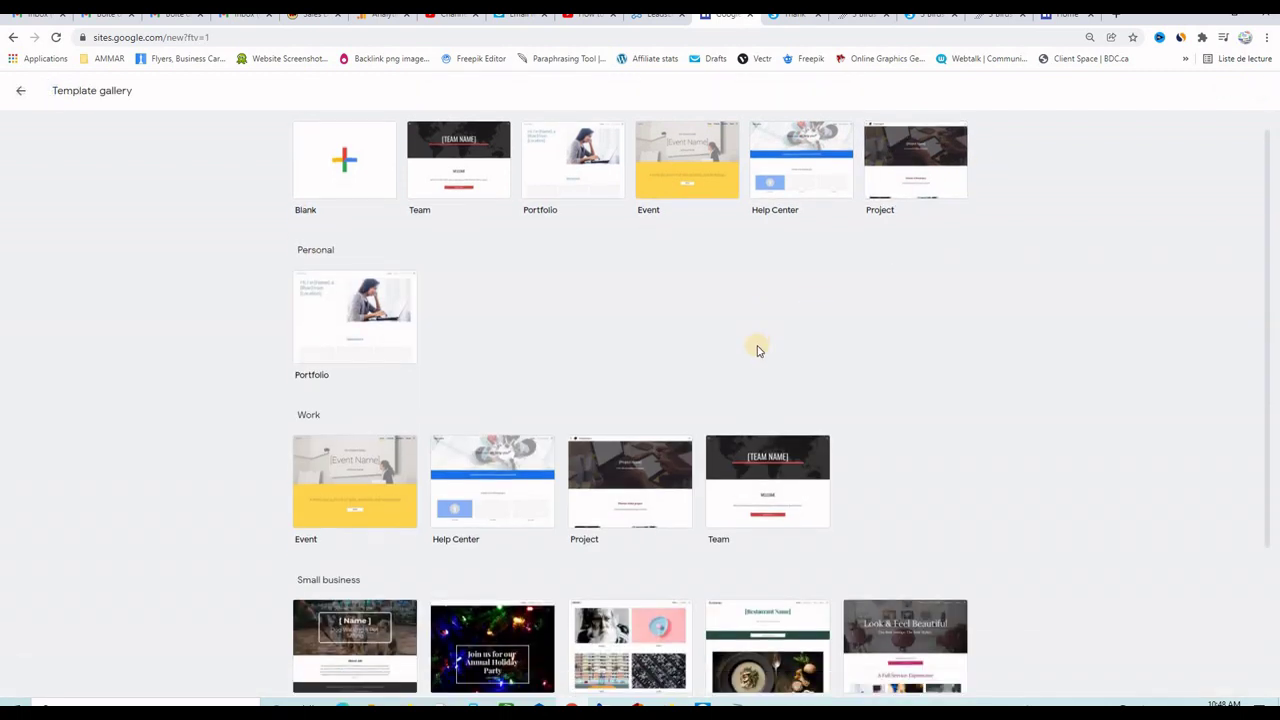
scroll(752, 360, up, 3)
scroll(789, 355, down, 2)
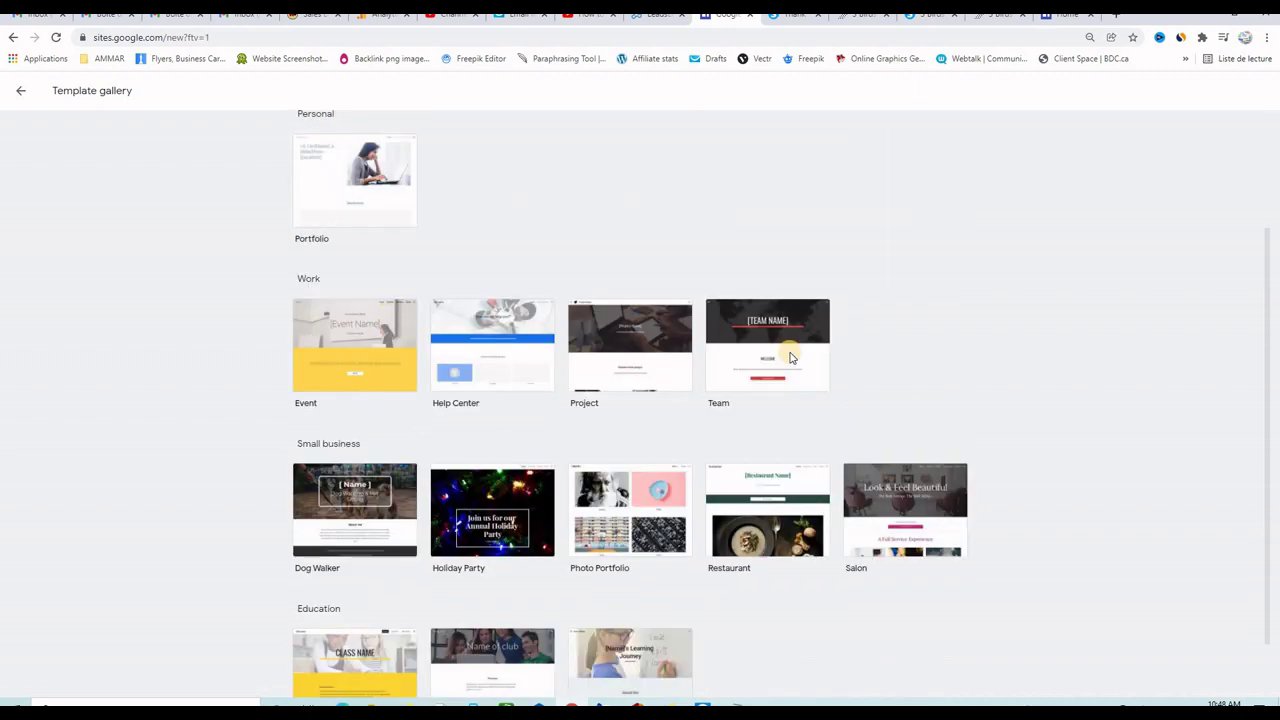
scroll(883, 358, up, 3)
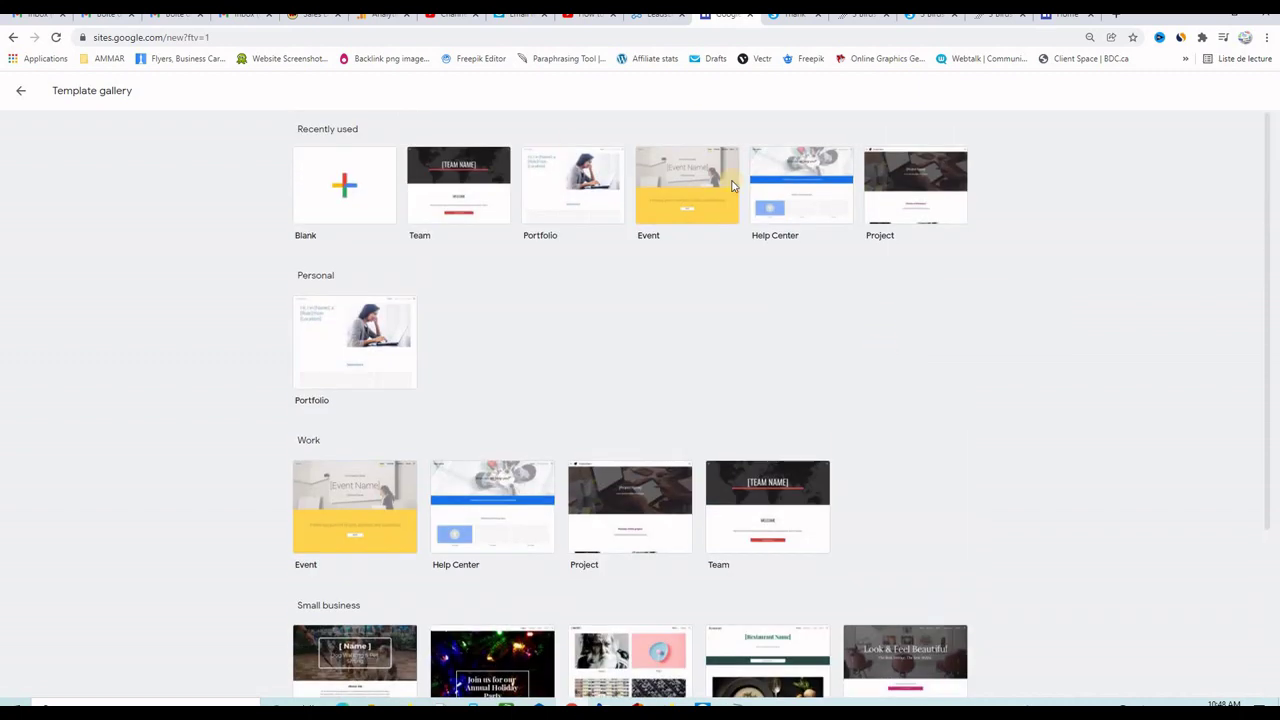
click(20, 90)
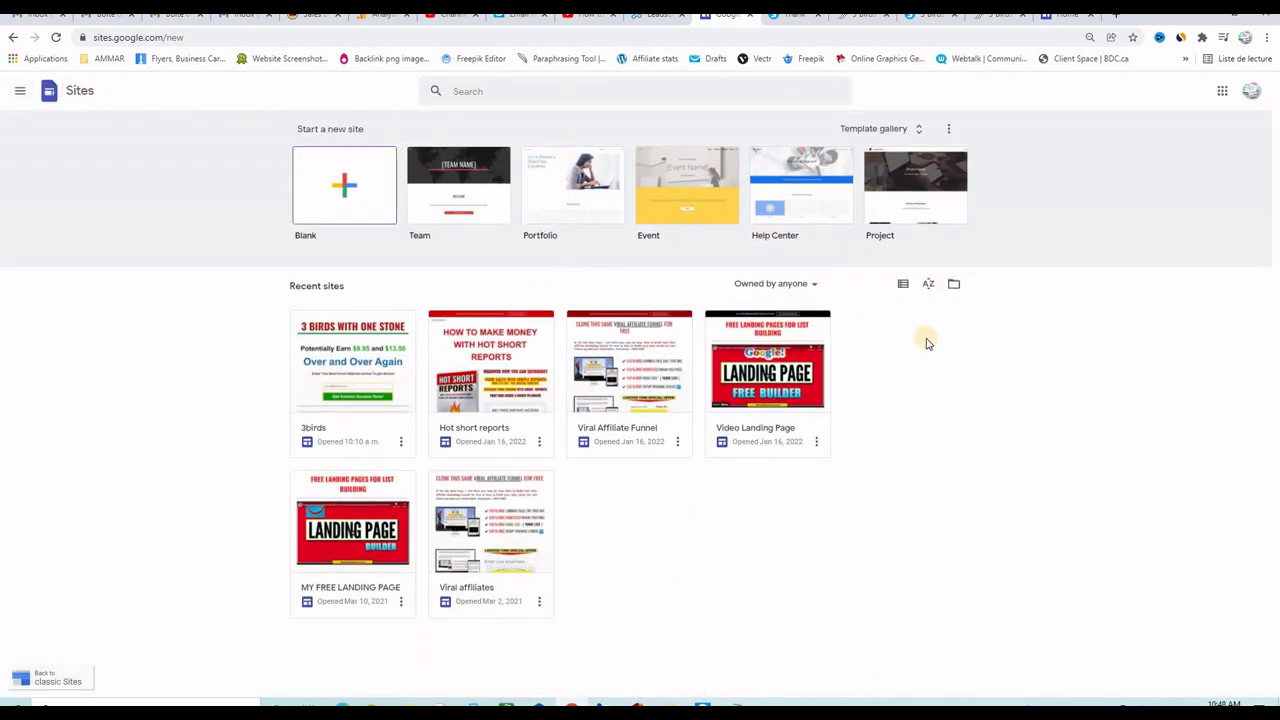
Step: Create a new blank site and display its available themes
click(347, 190)
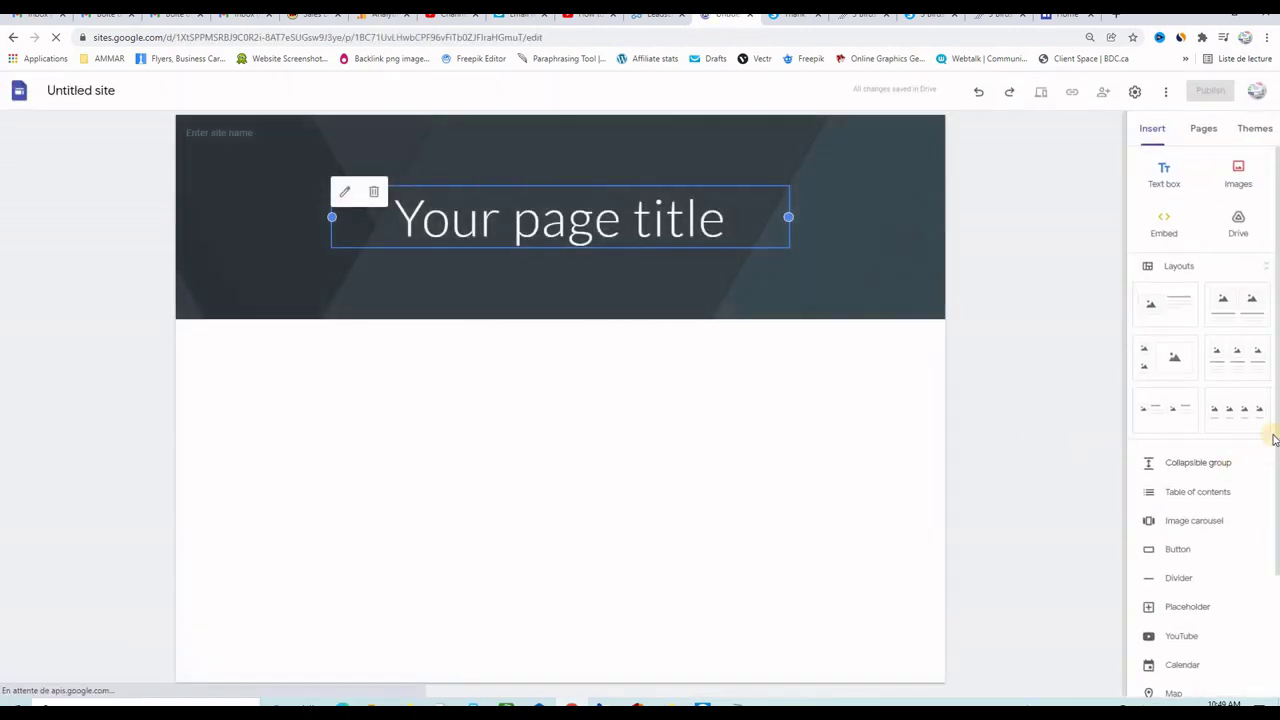
scroll(1220, 478, down, 2)
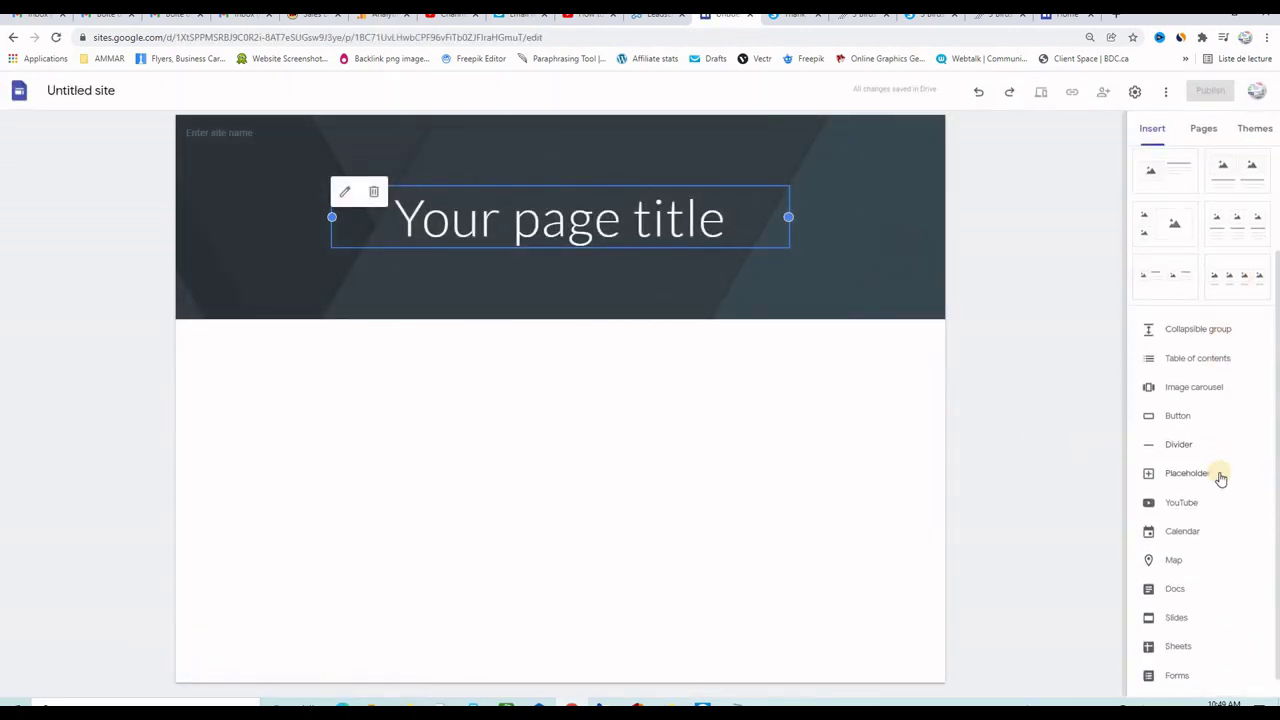
scroll(1220, 477, up, 2)
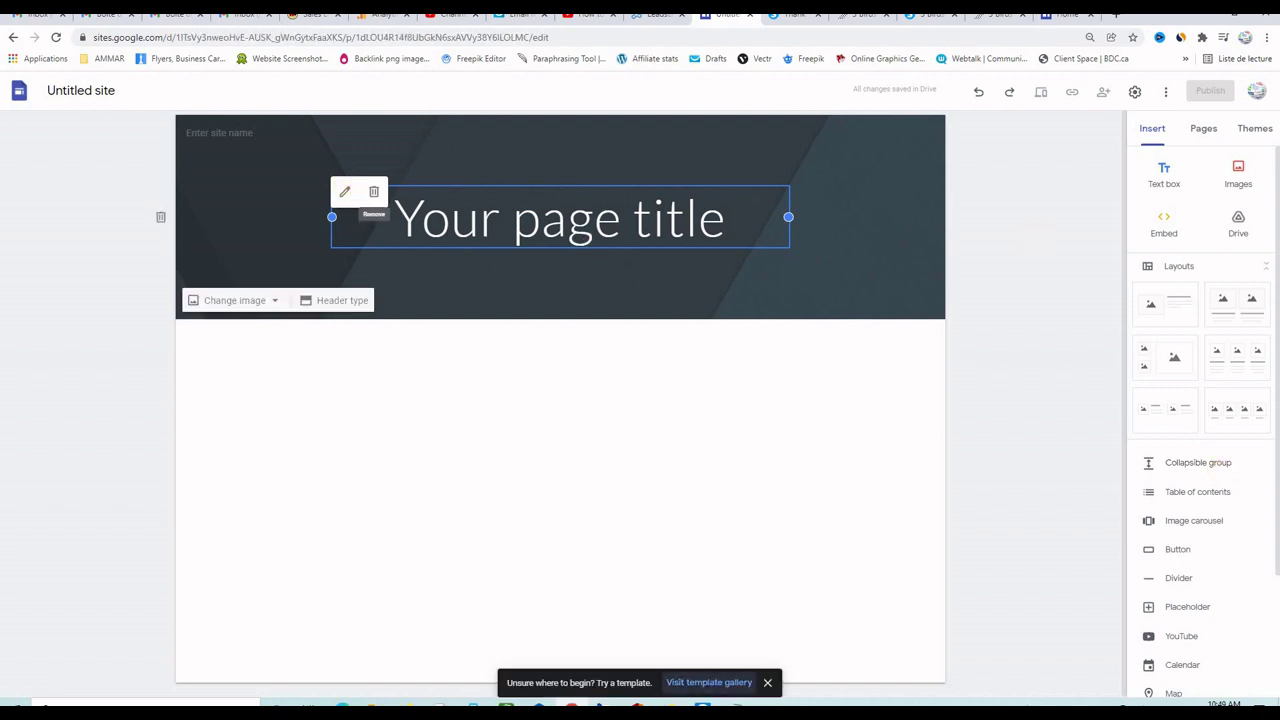
click(1254, 130)
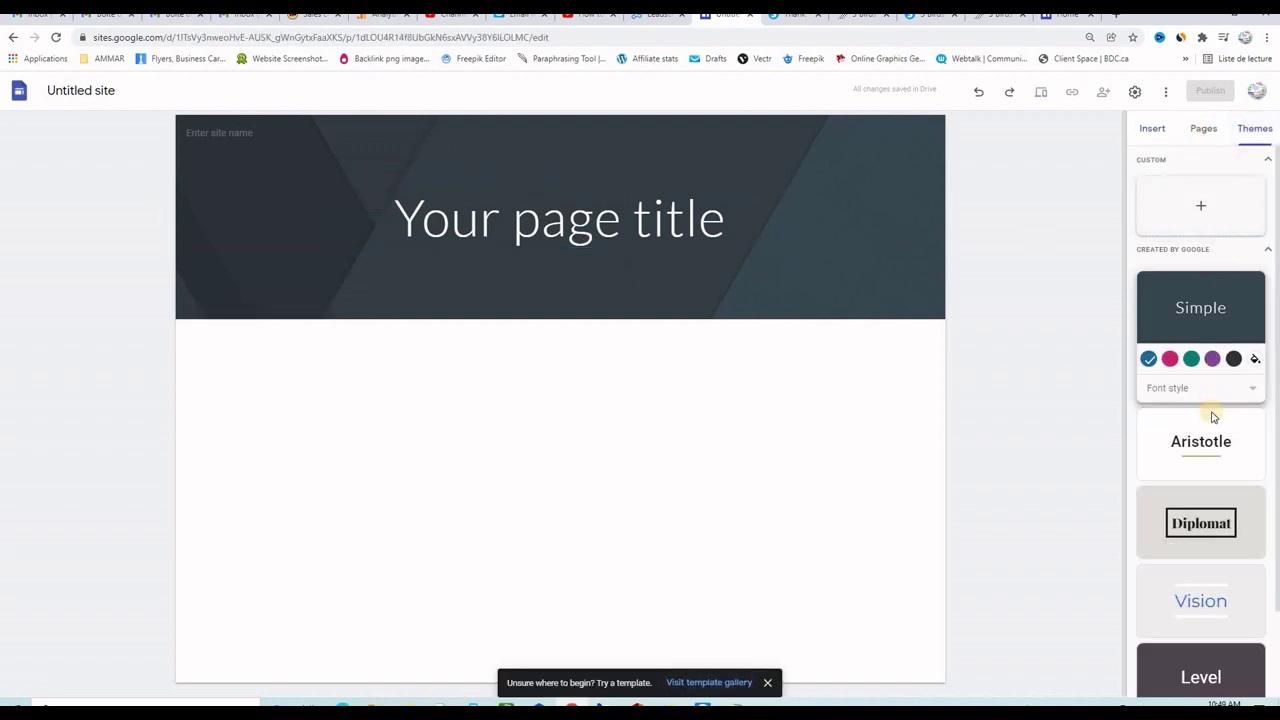
Step: Apply the Impression theme to the site and change the page's header type to Title only
scroll(1211, 414, down, 2)
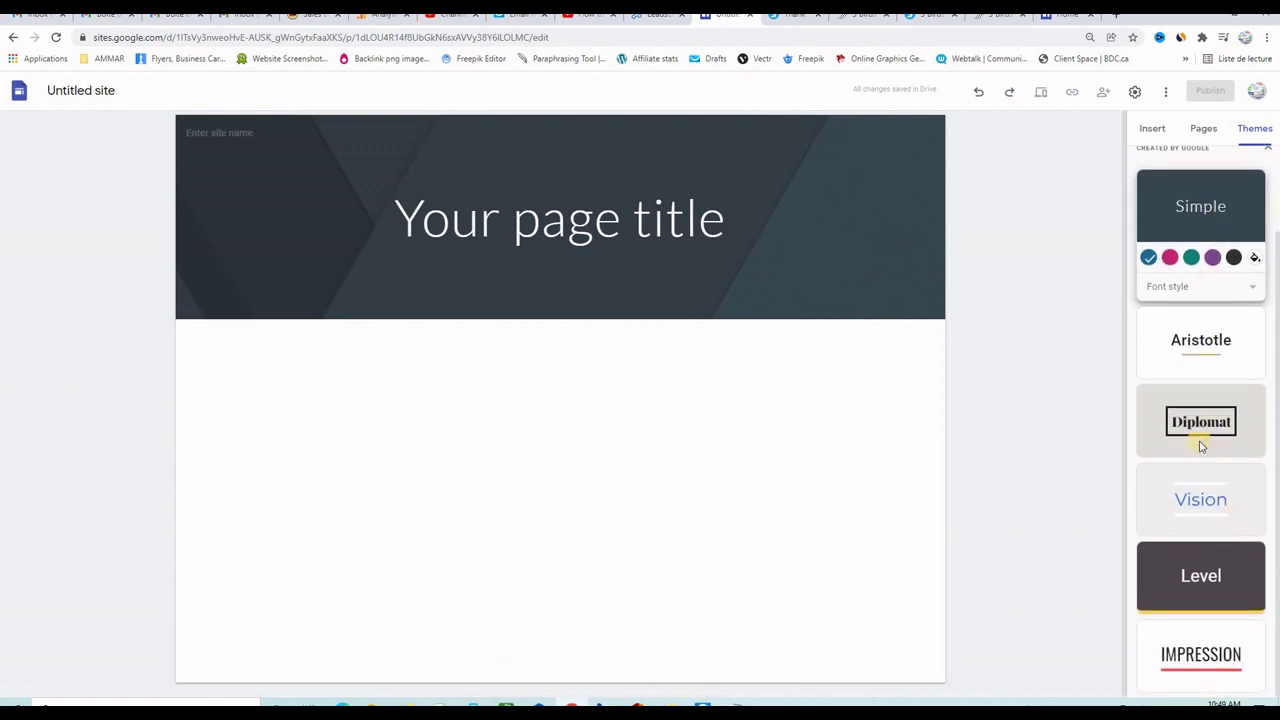
click(1193, 660)
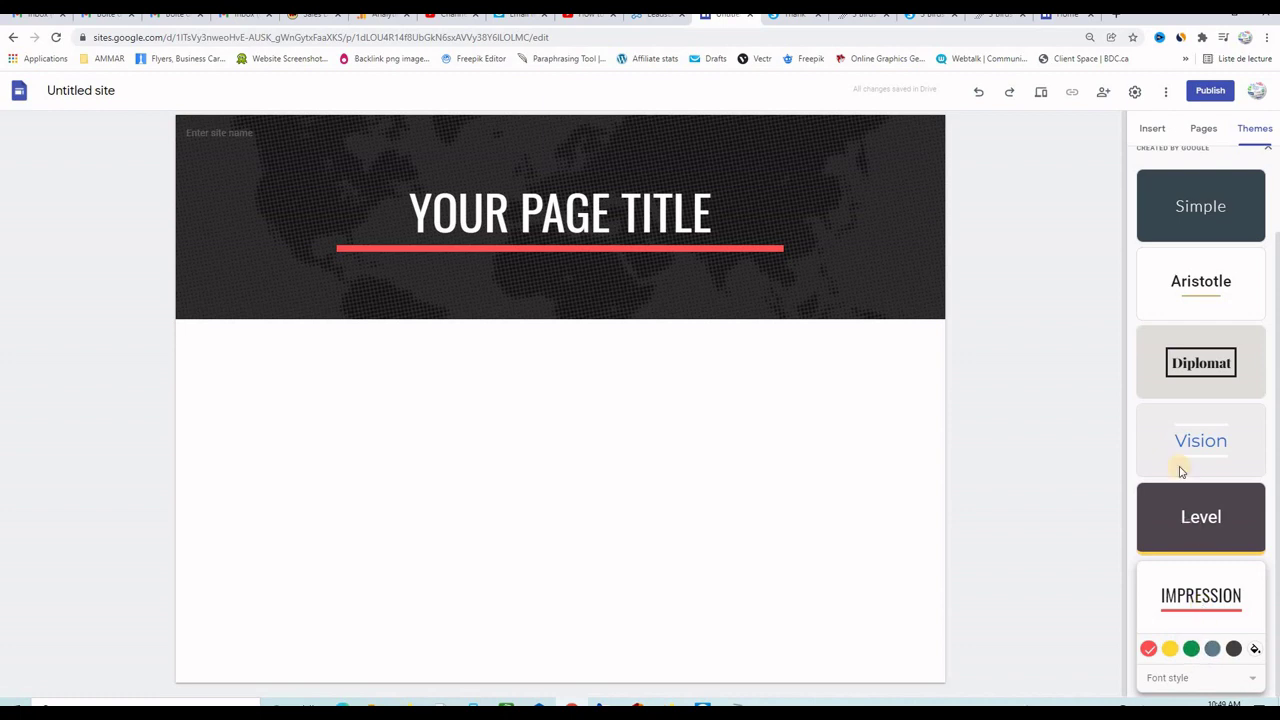
click(1205, 128)
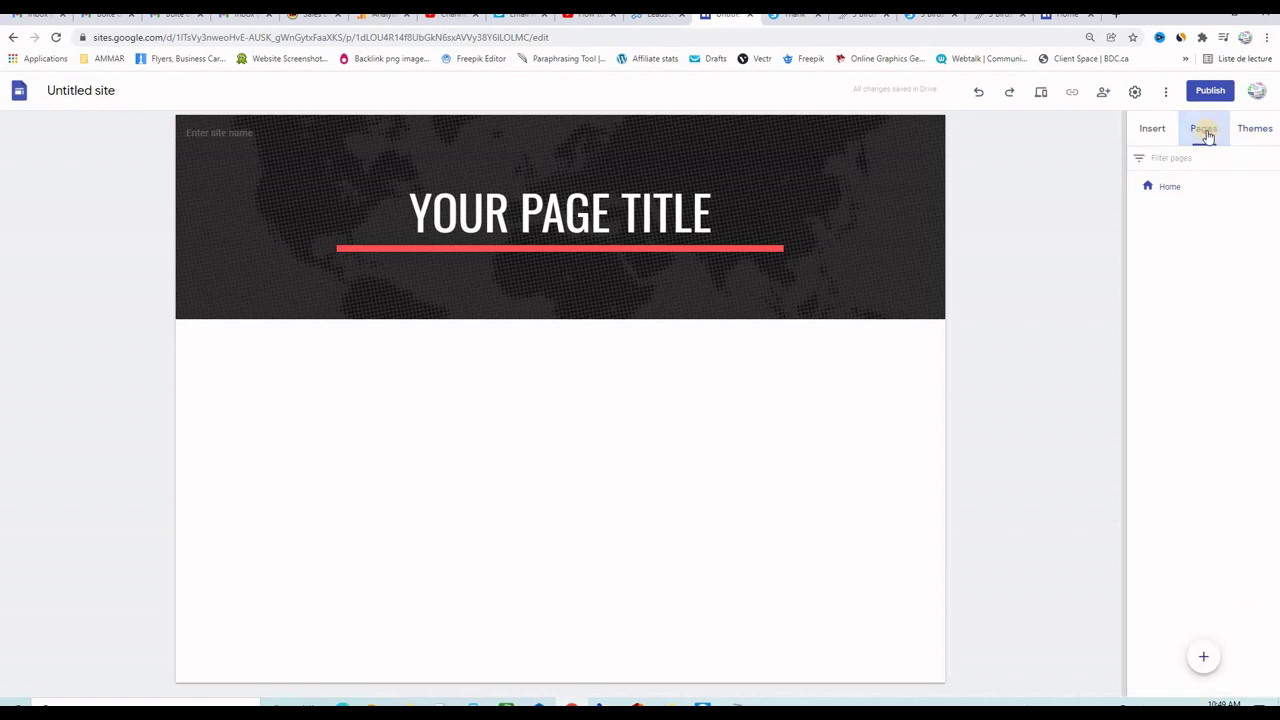
click(1152, 130)
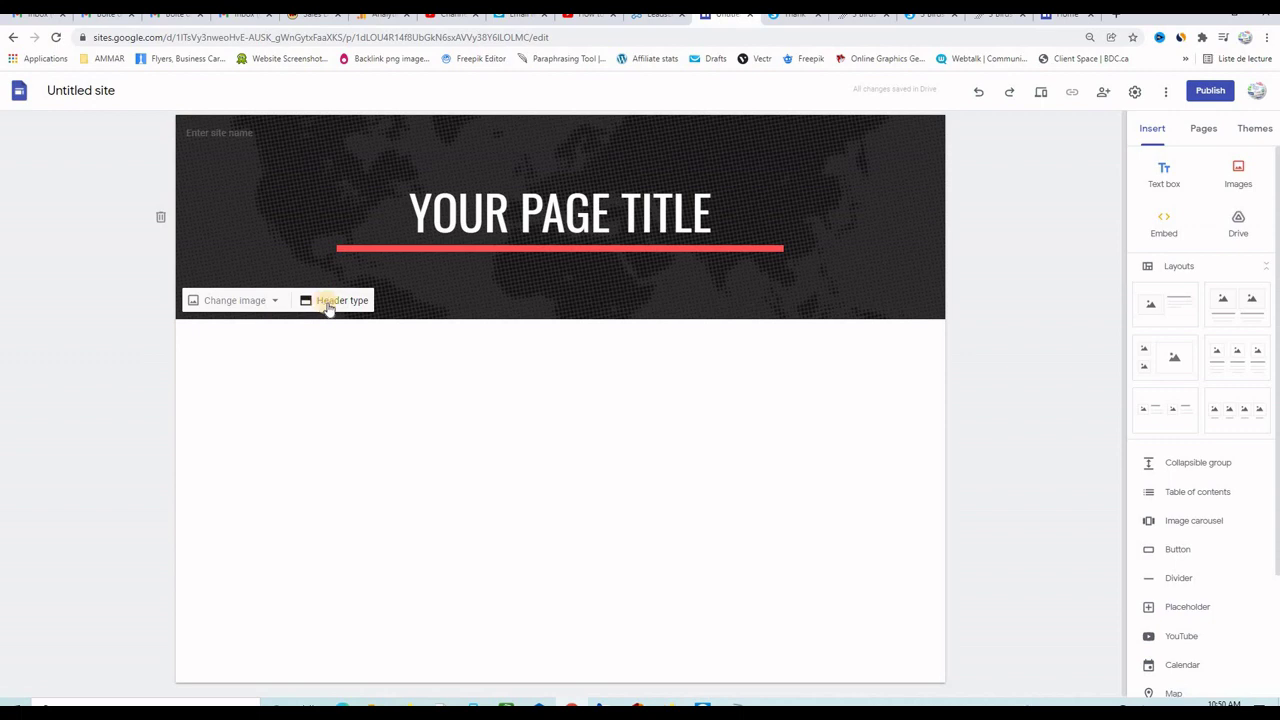
click(336, 308)
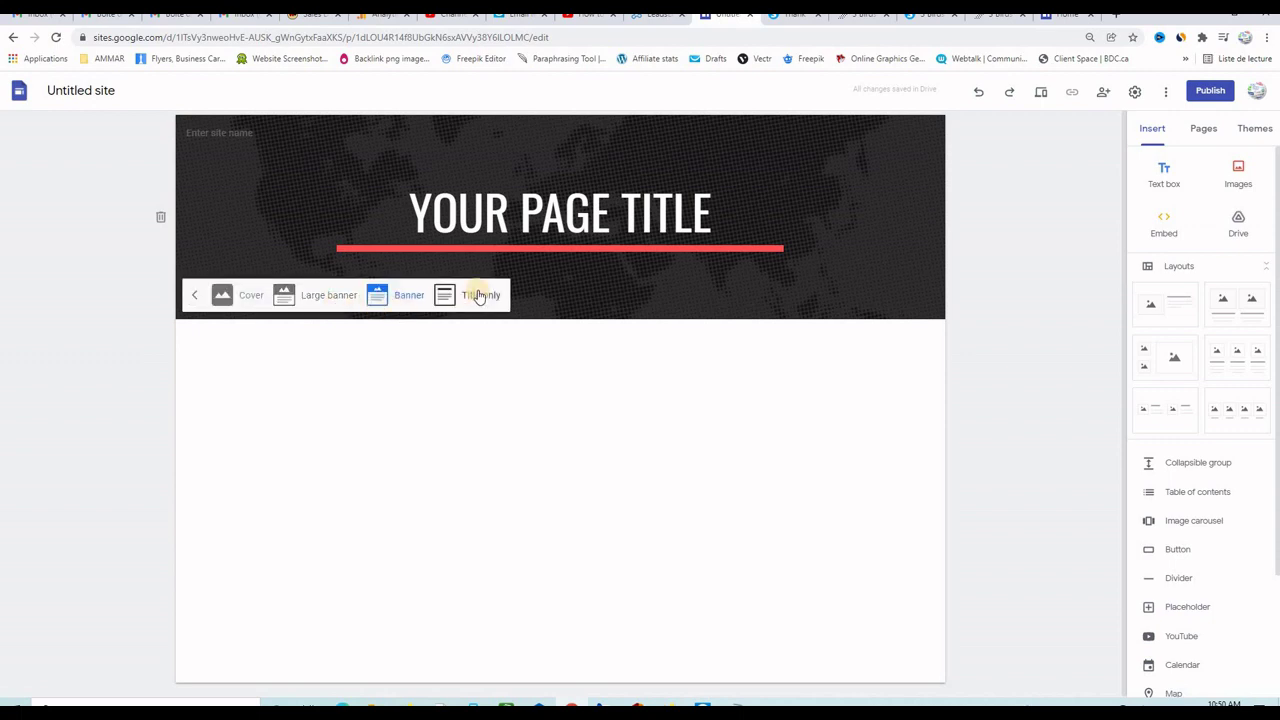
click(479, 296)
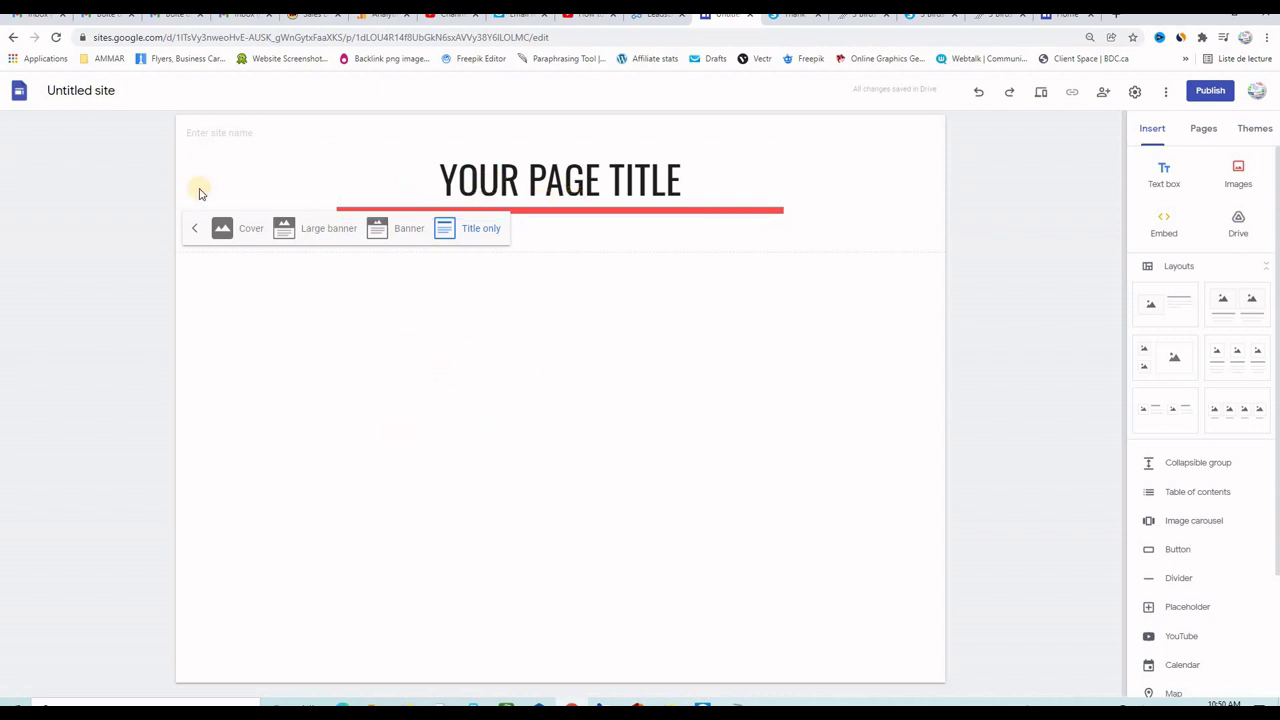
Step: Rename the untitled site as Test
click(104, 90)
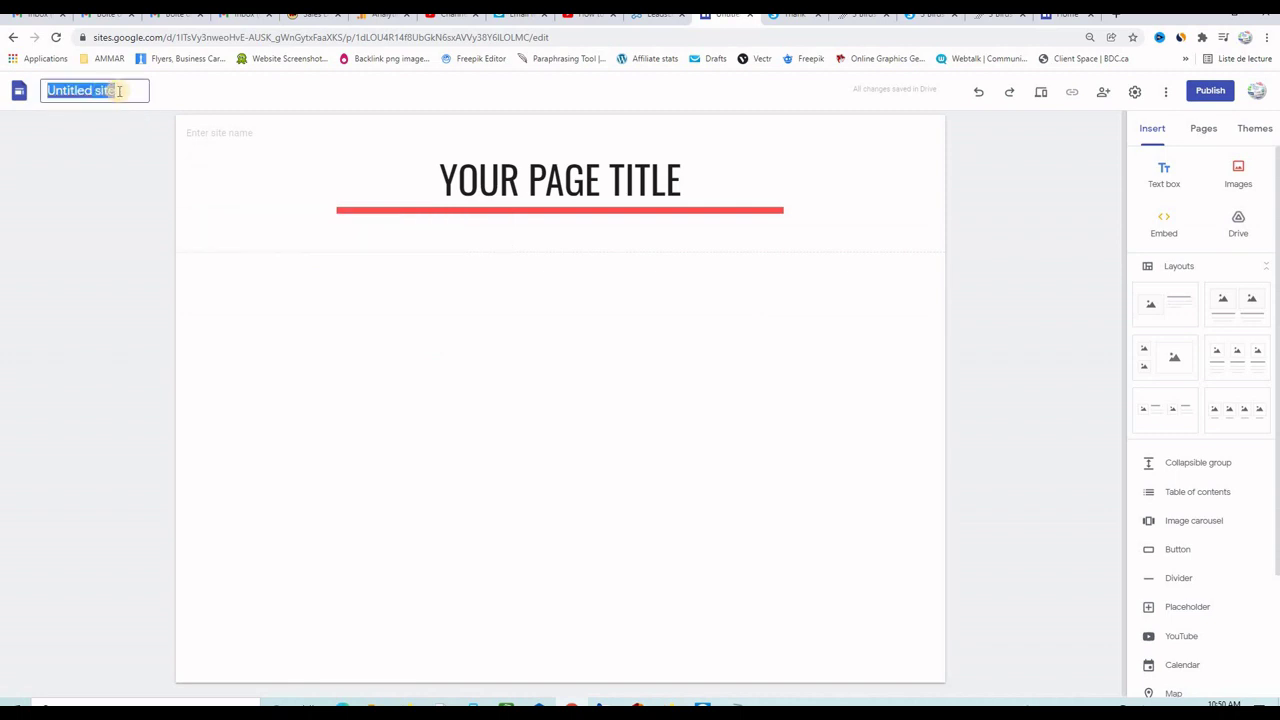
text(Te)
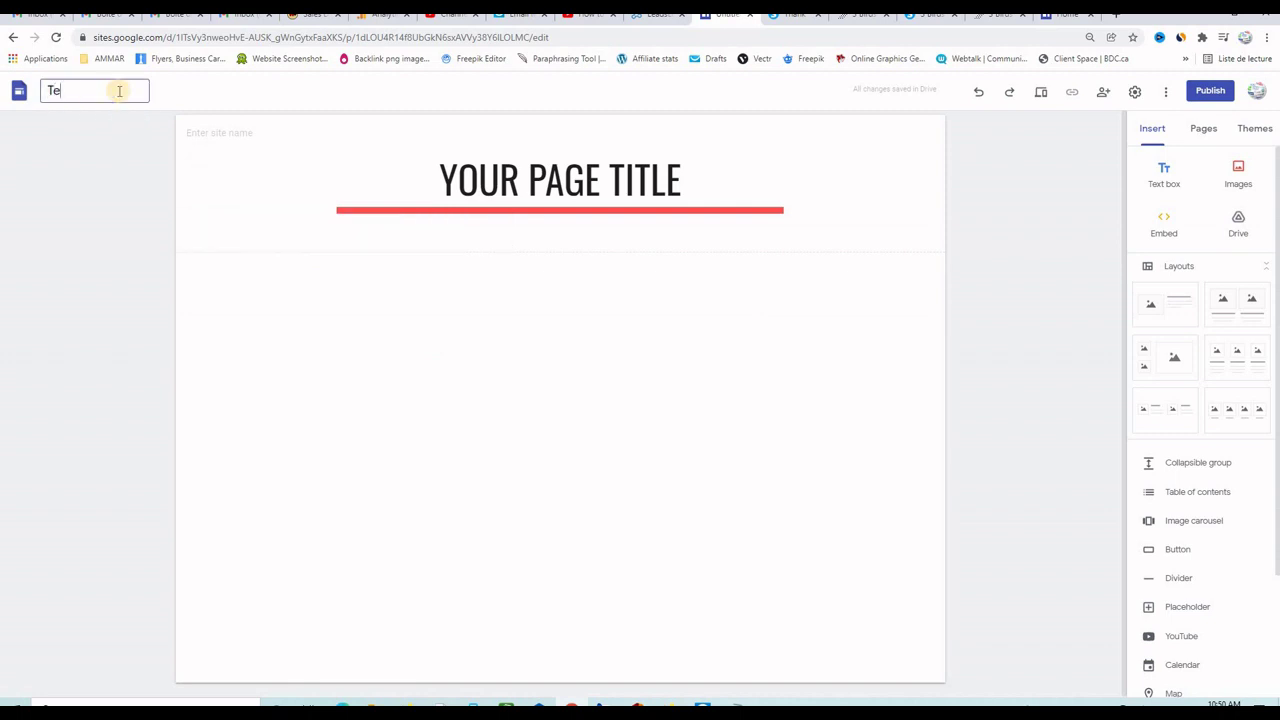
text(st)
click(325, 405)
click(508, 175)
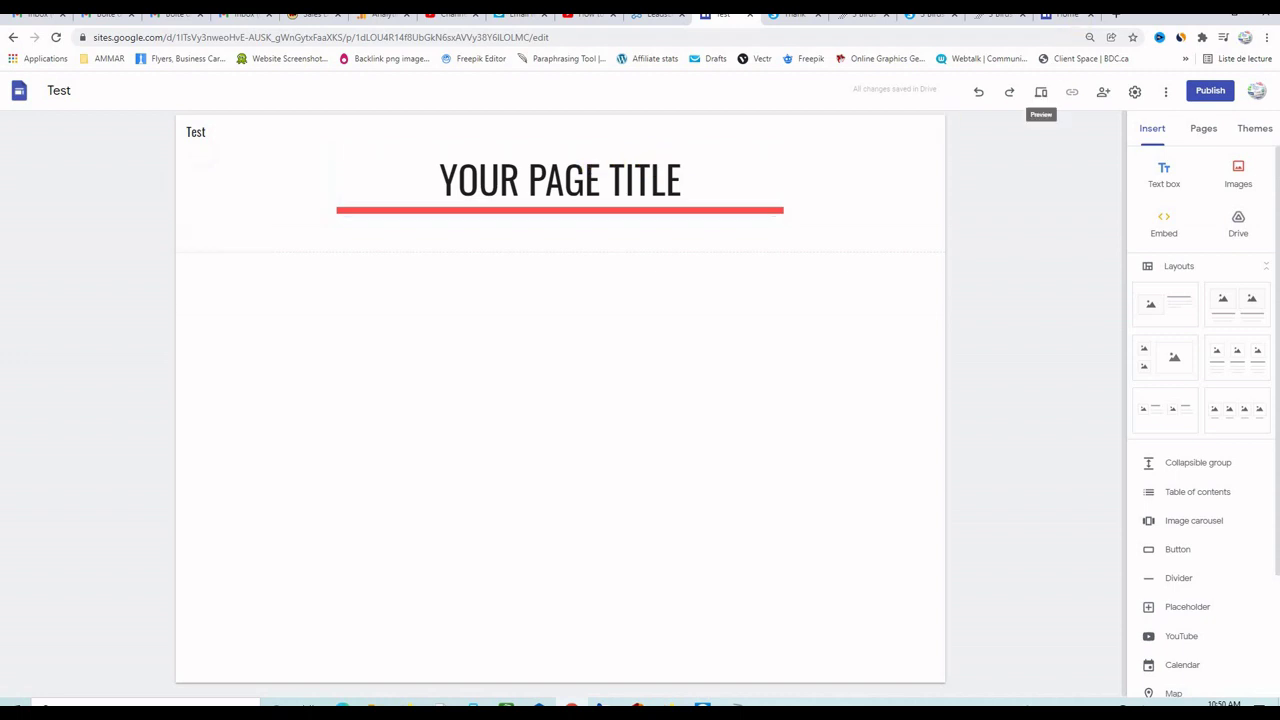
Step: Copy the heading "3 BIRDS WITH ONE STONE" from the published 3birds page and paste it over the Test site's placeholder page title
click(1065, 20)
drag(935, 163, 324, 173)
right_click(354, 166)
click(395, 178)
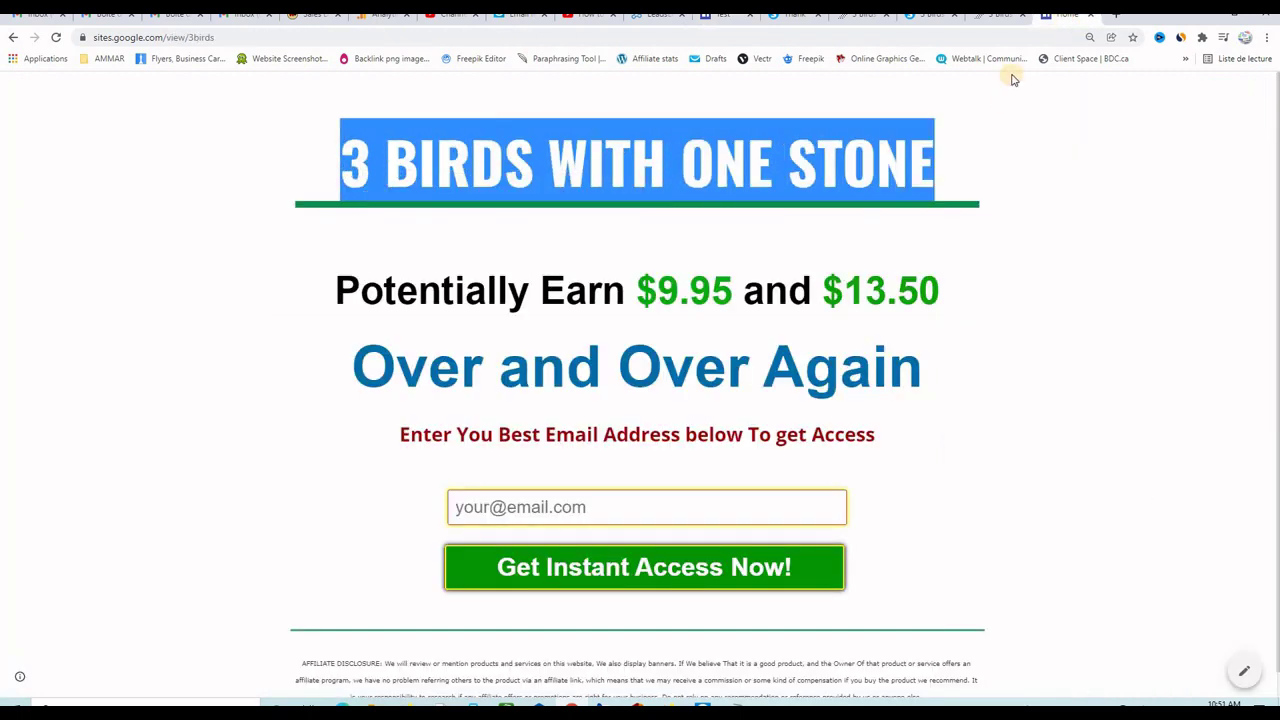
click(722, 20)
click(674, 177)
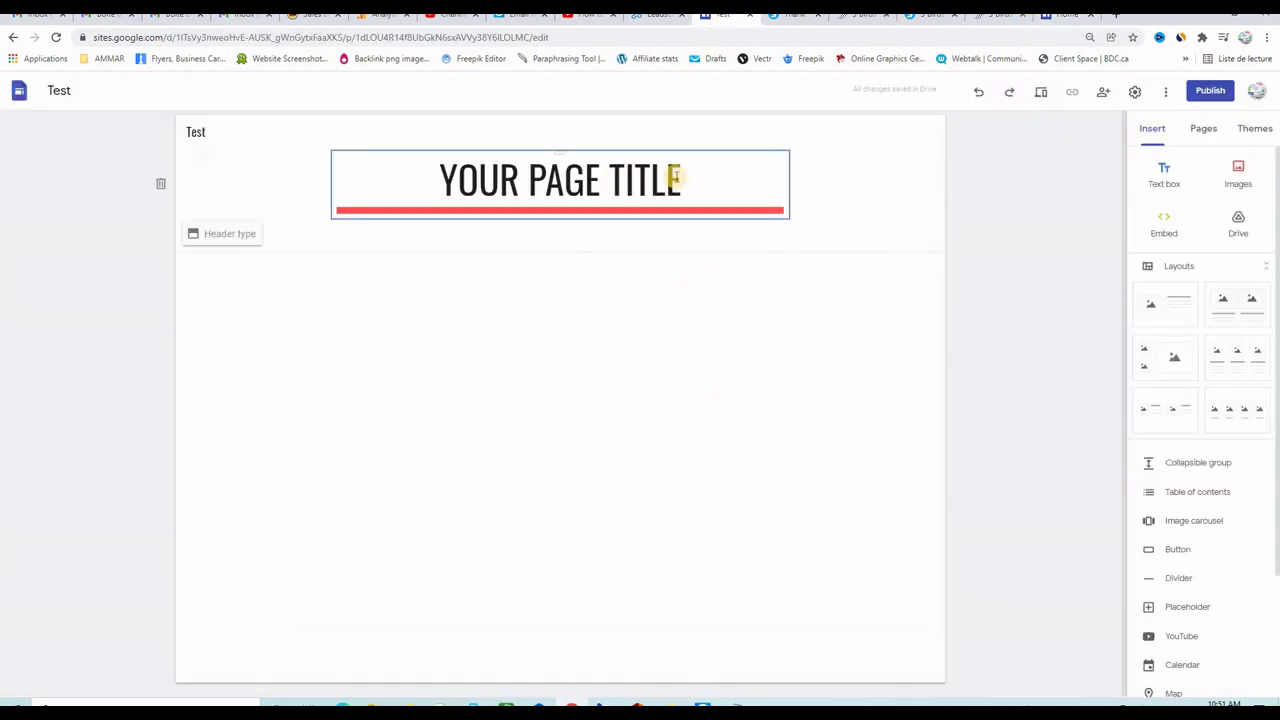
drag(680, 177, 397, 167)
right_click(483, 175)
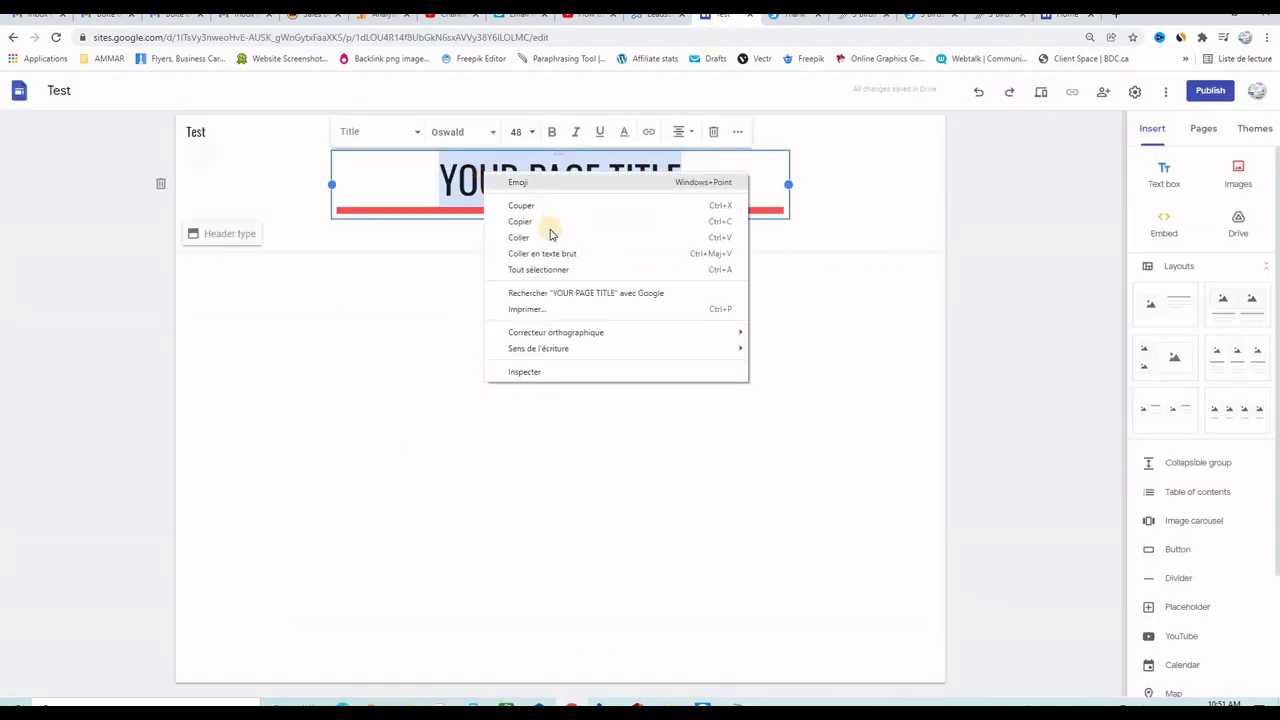
click(546, 237)
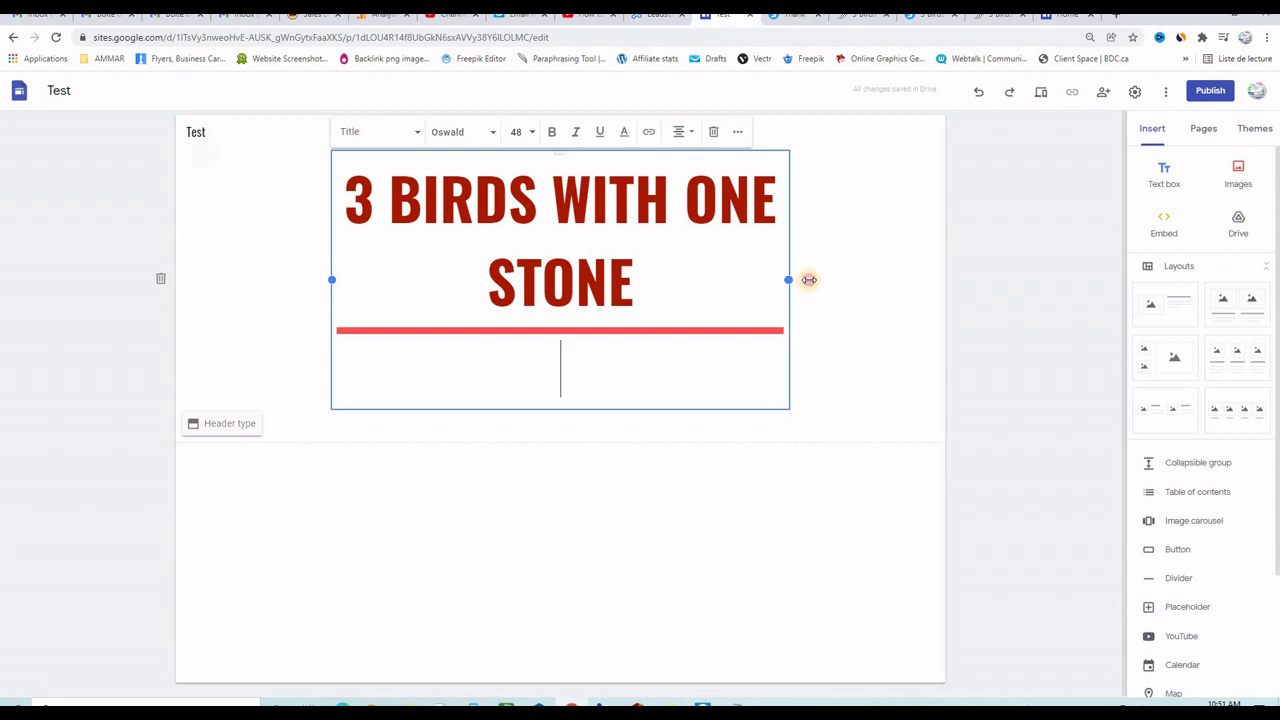
Step: Widen the title box on both sides so the heading fits on a single line
drag(809, 279, 906, 280)
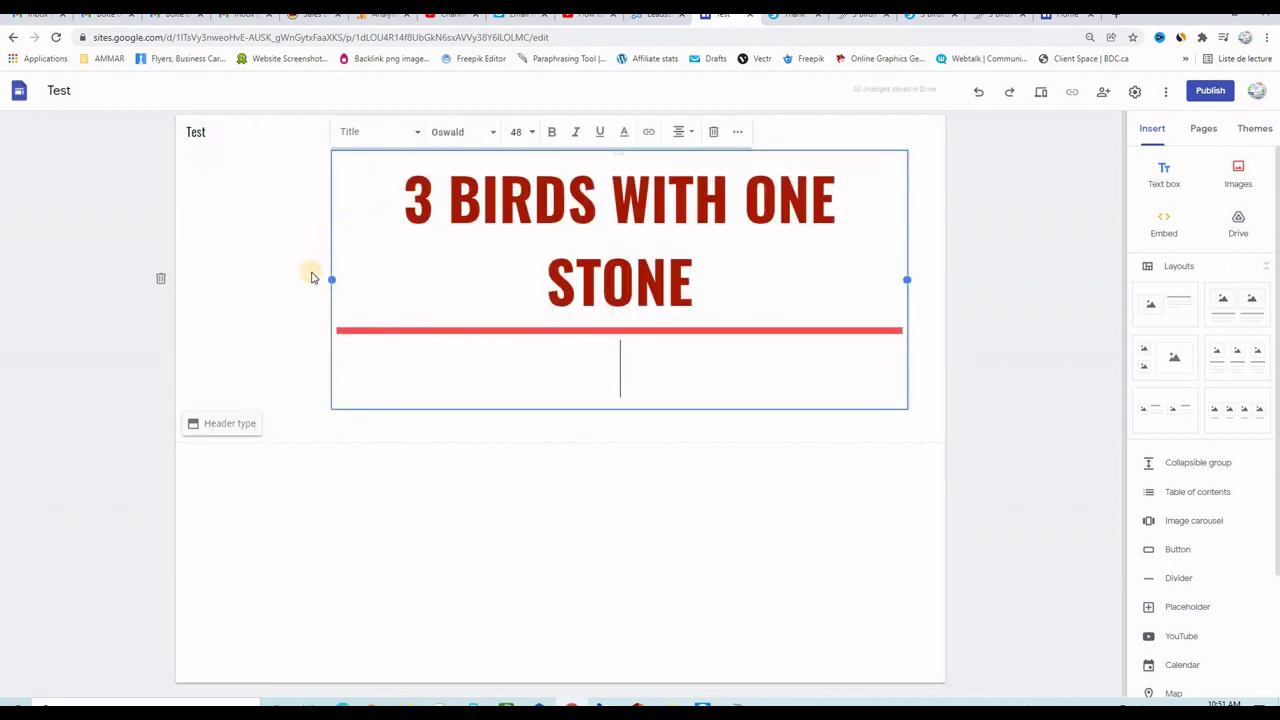
drag(324, 278, 252, 264)
click(997, 282)
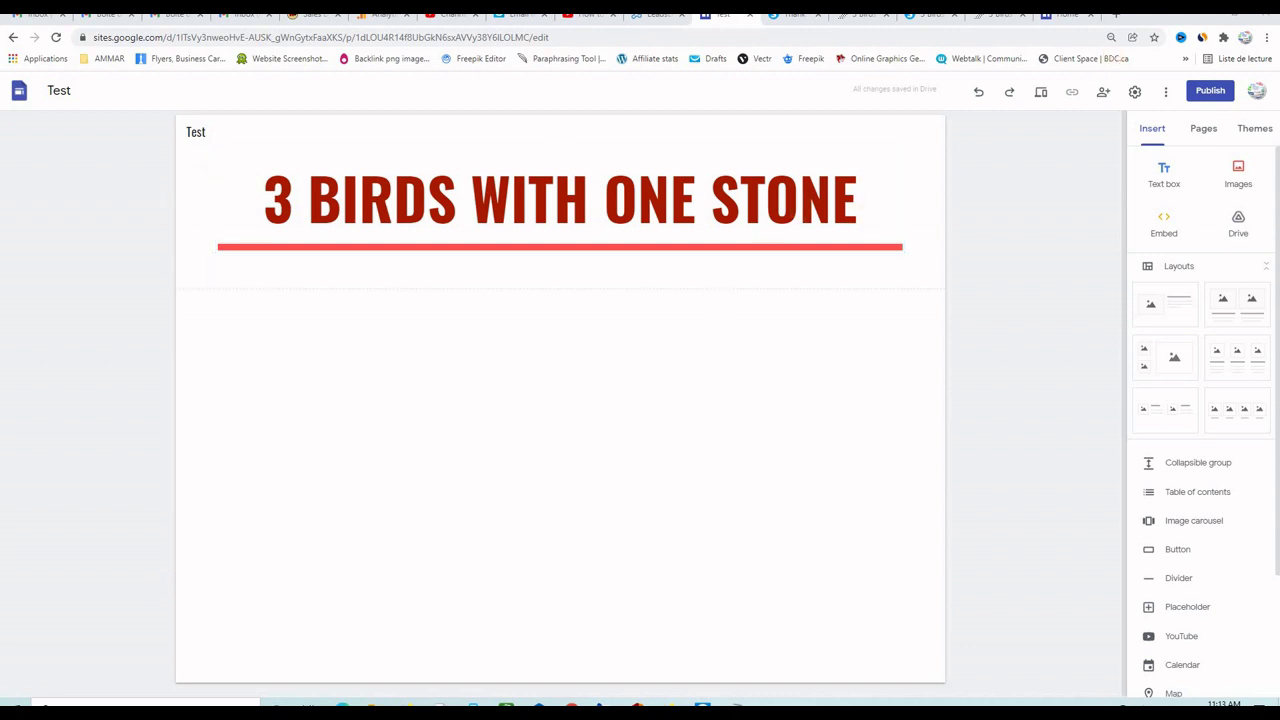
Step: Copy the three lines from "Potentially Earn" to "get Access" on the published 3birds page into a new text box below the Test site's header
click(1068, 18)
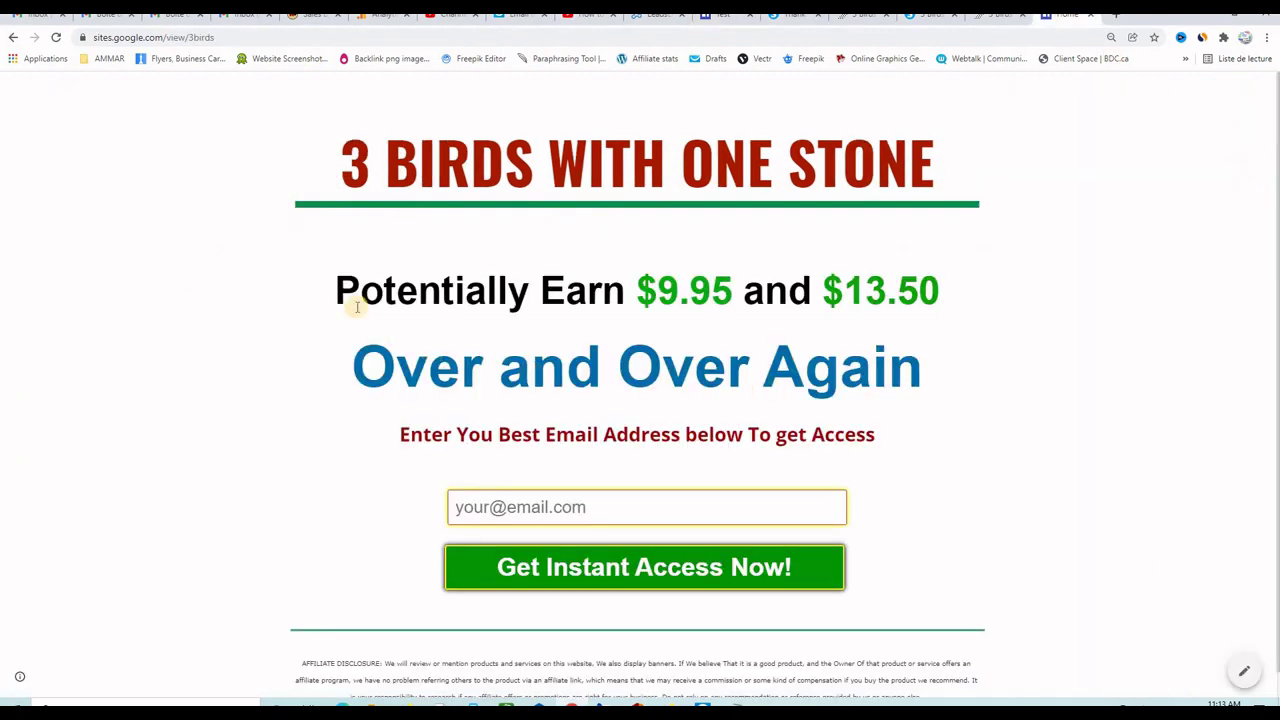
drag(338, 289, 884, 428)
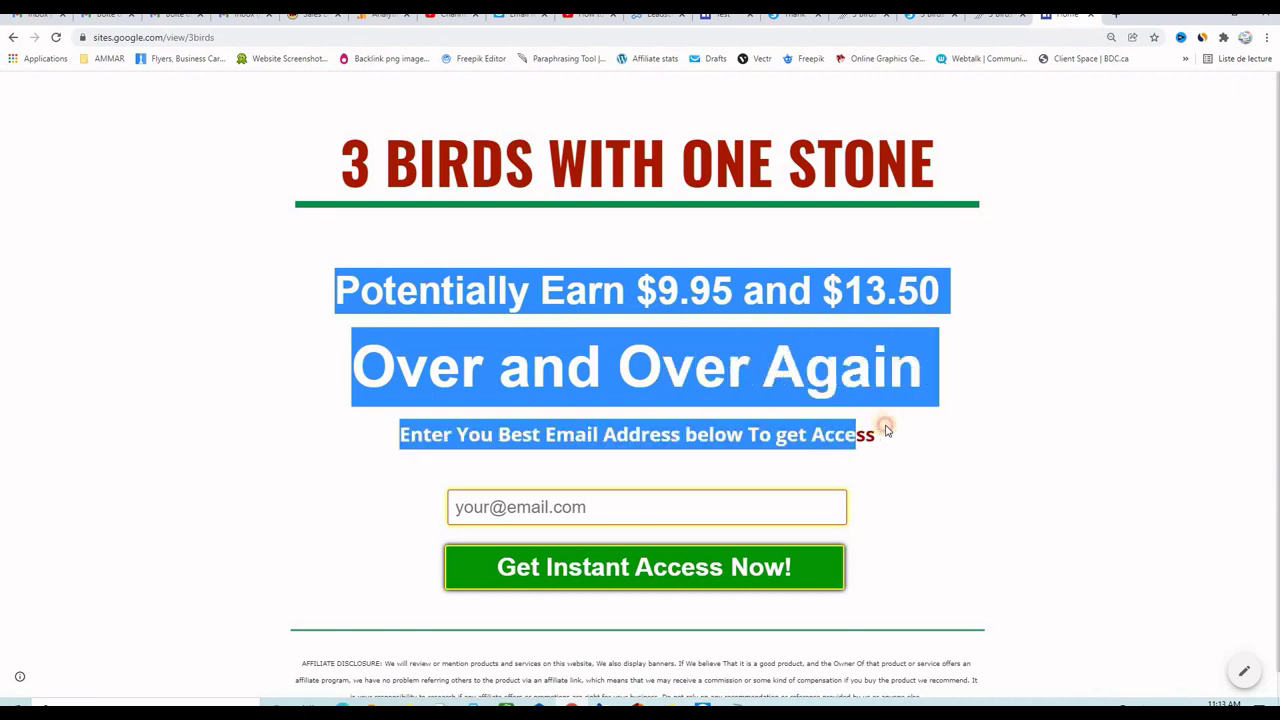
right_click(800, 308)
click(830, 306)
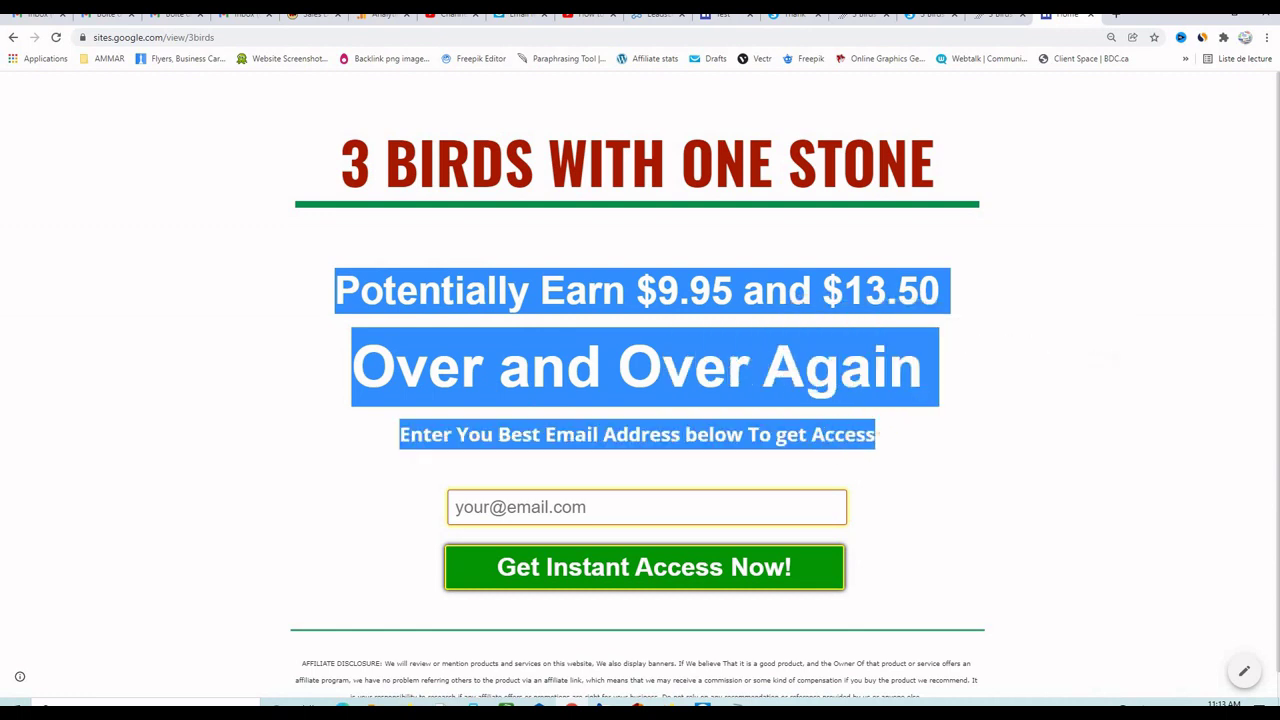
click(718, 17)
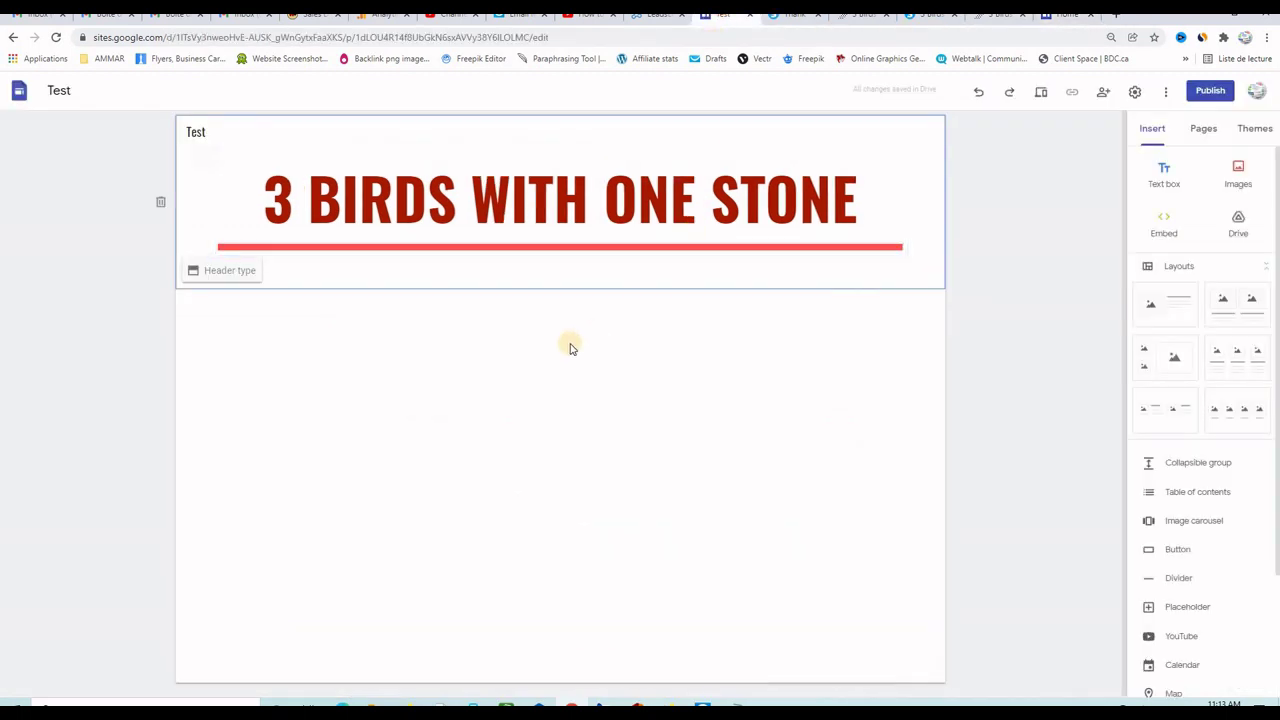
click(1165, 178)
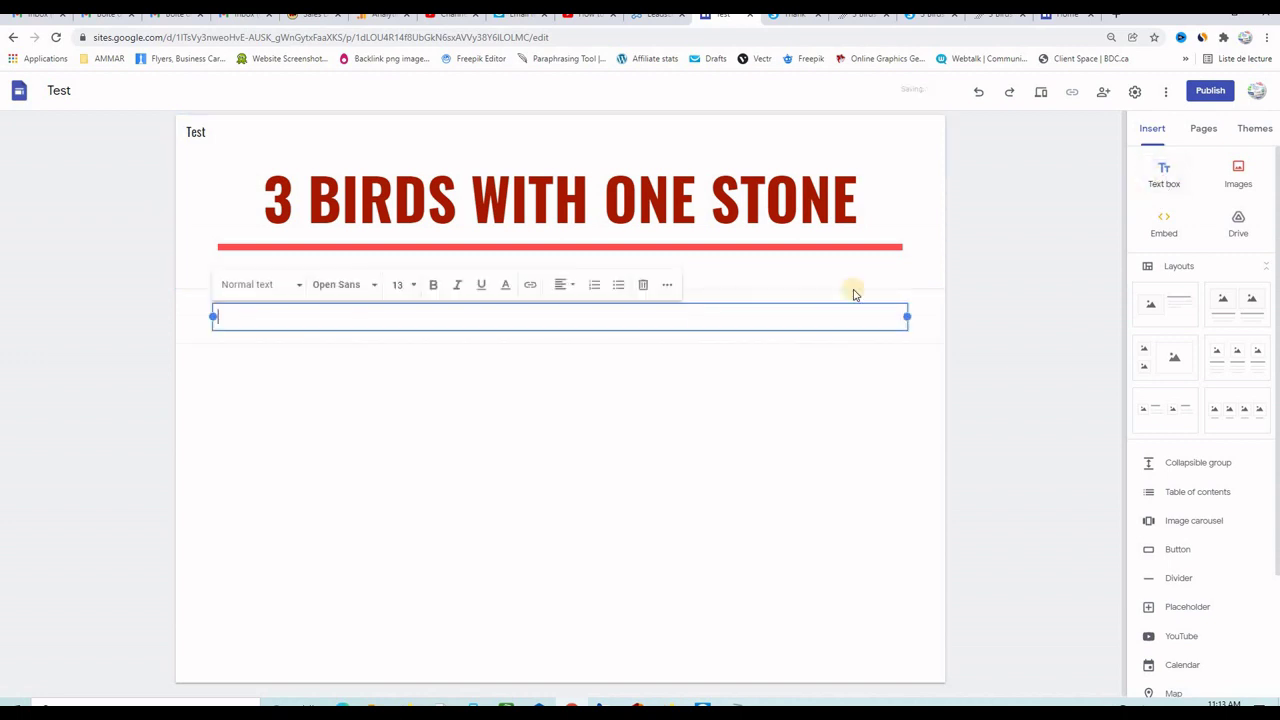
right_click(560, 316)
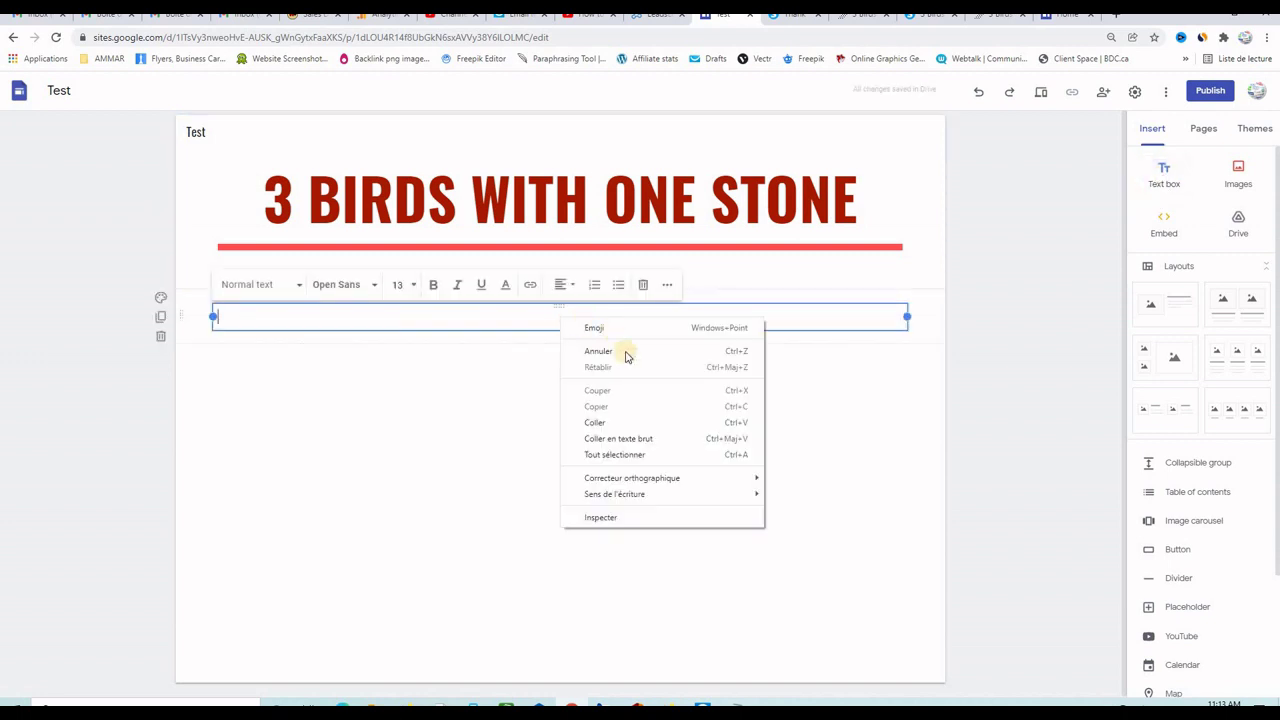
click(623, 420)
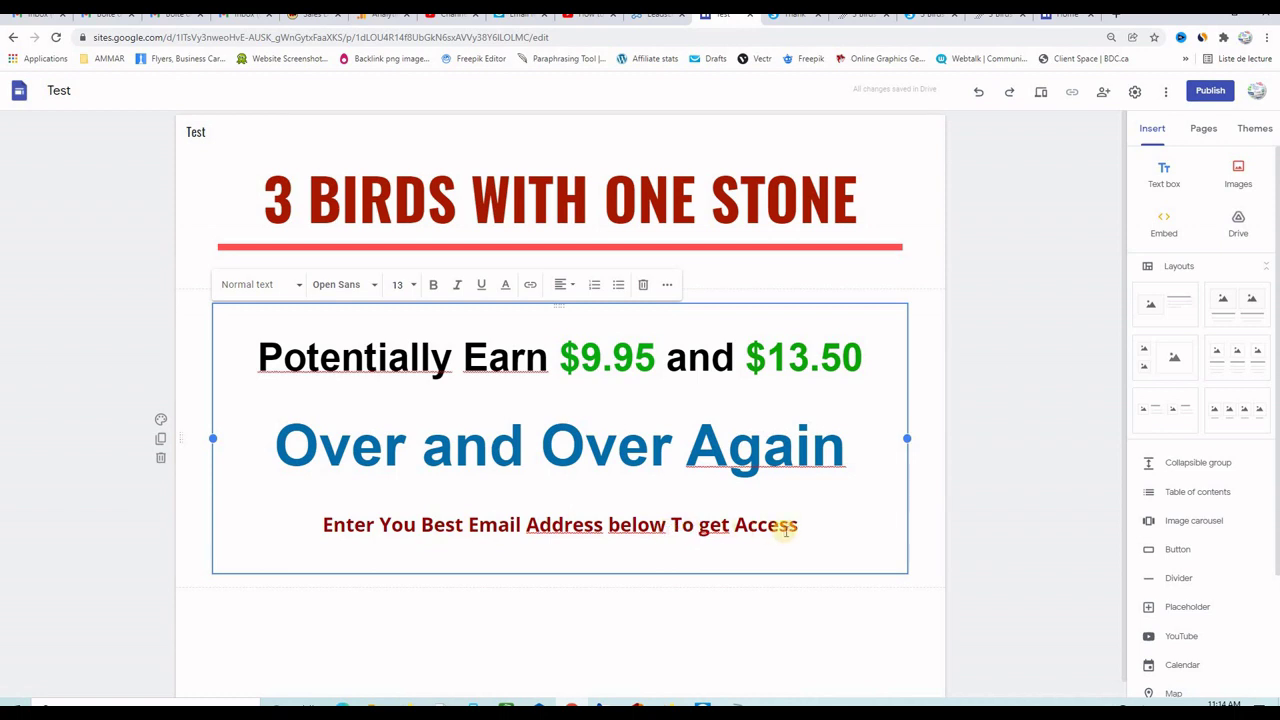
Step: Change the text colour of the line "Over and Over Again" to red
drag(843, 449, 283, 455)
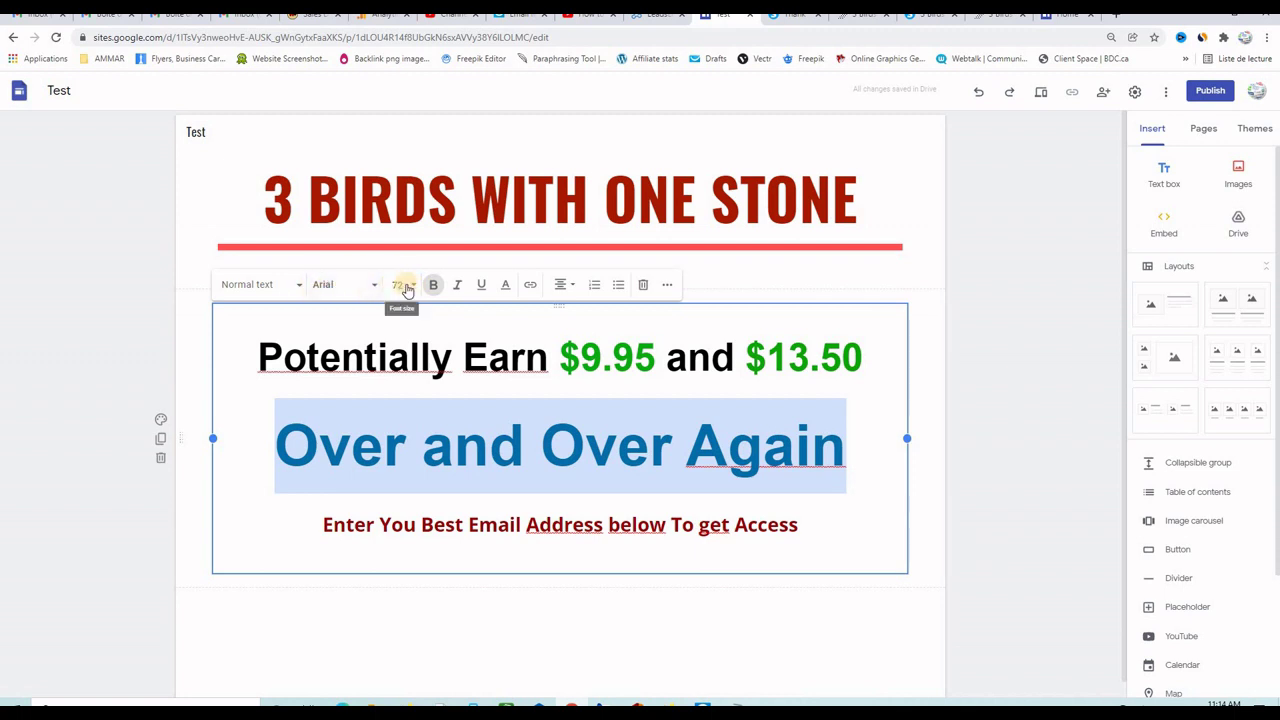
click(506, 288)
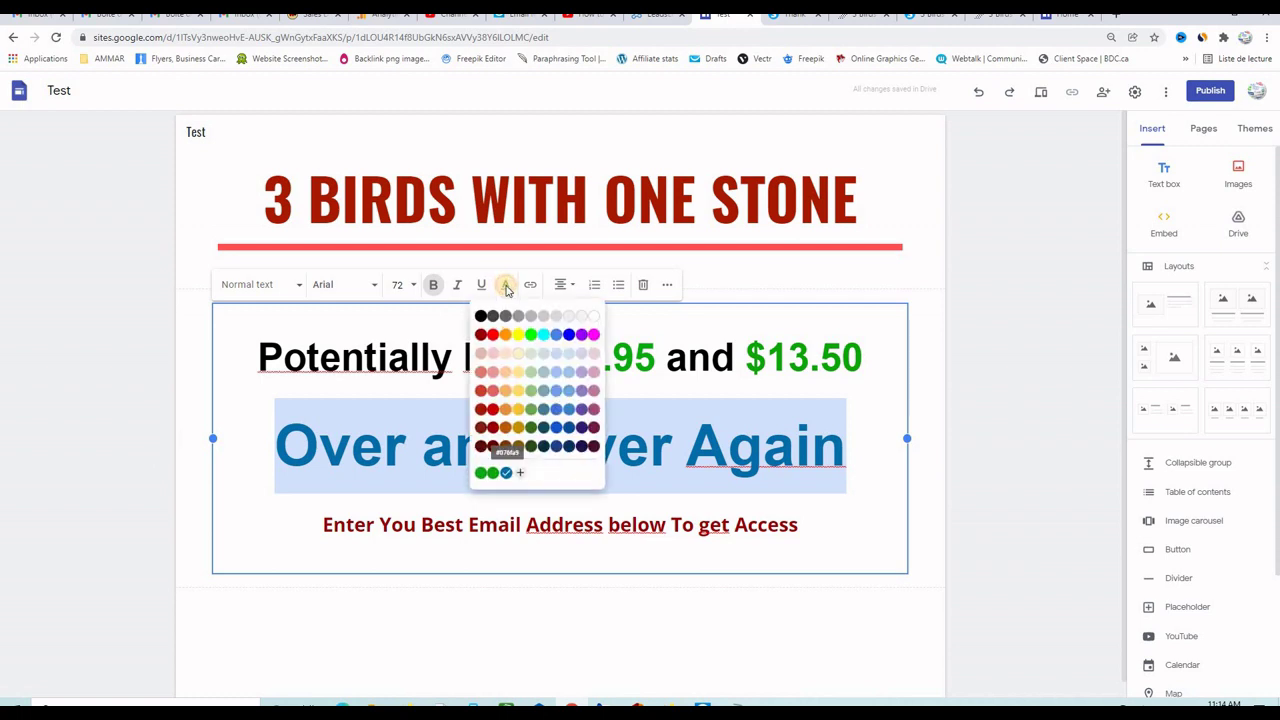
click(493, 336)
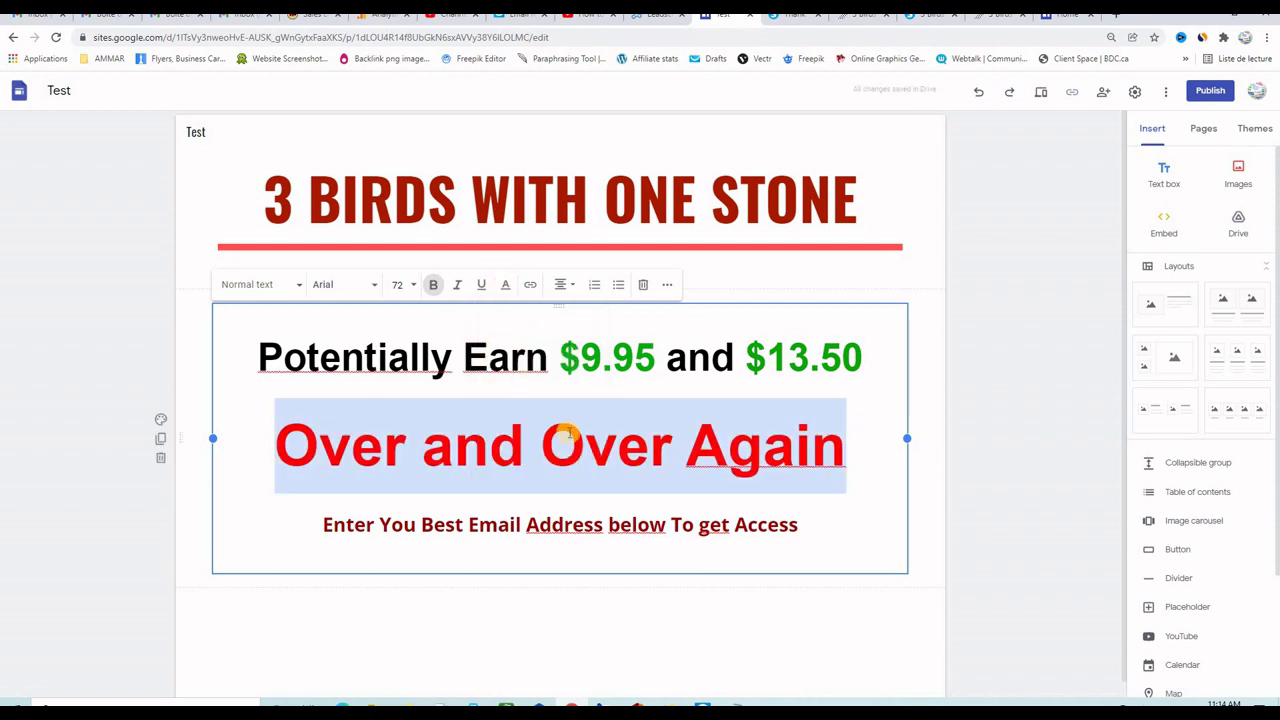
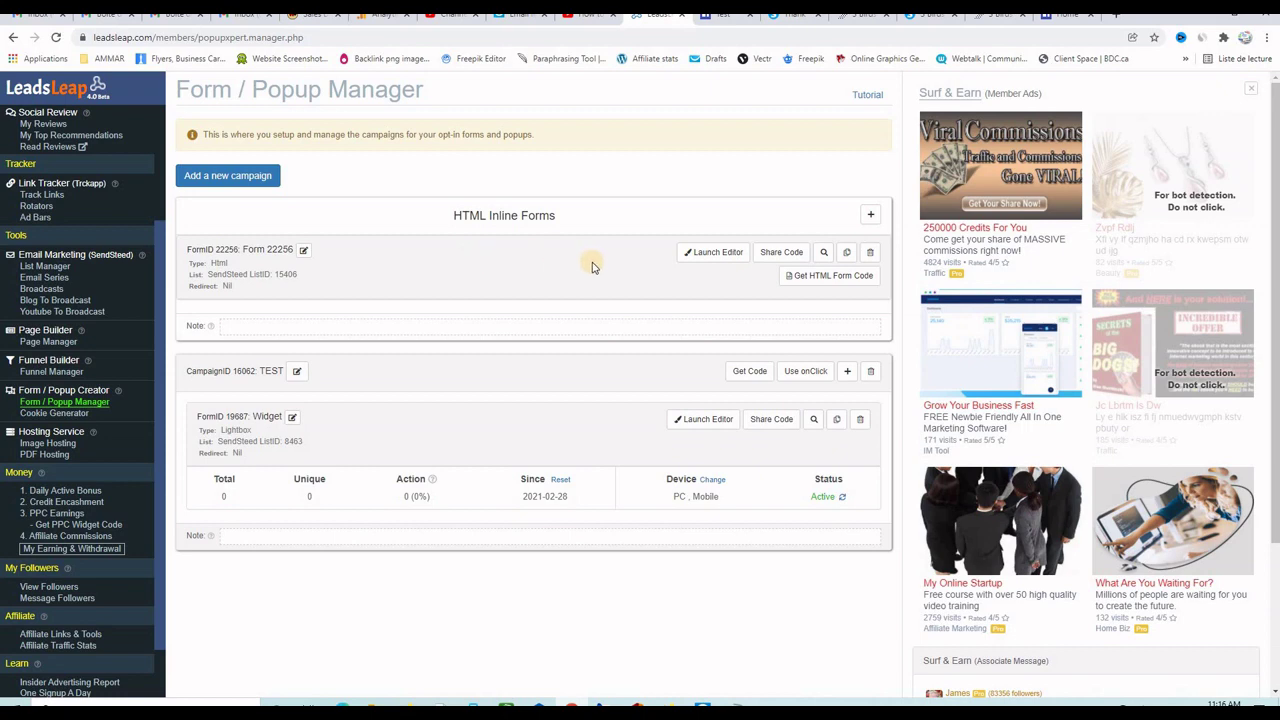
Step: Get the HTML form code of the inline form Form 22256 in LeadsLeap and copy all of it
click(819, 280)
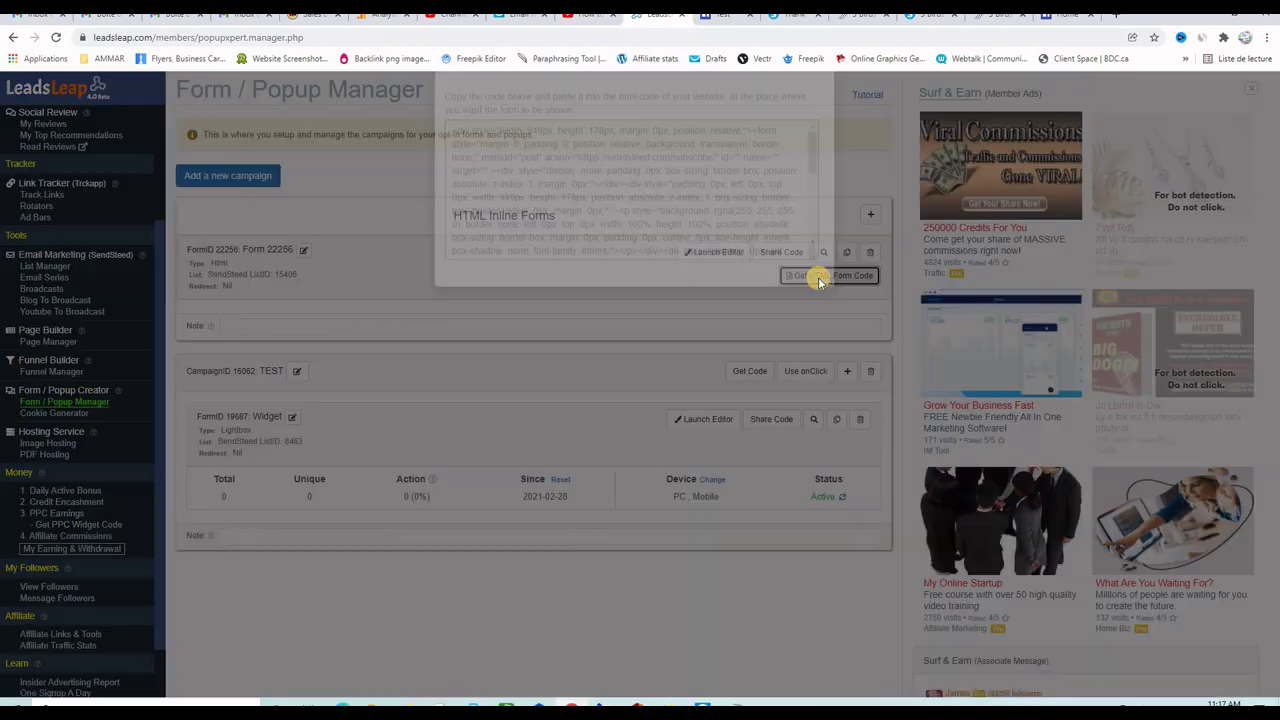
click(580, 219)
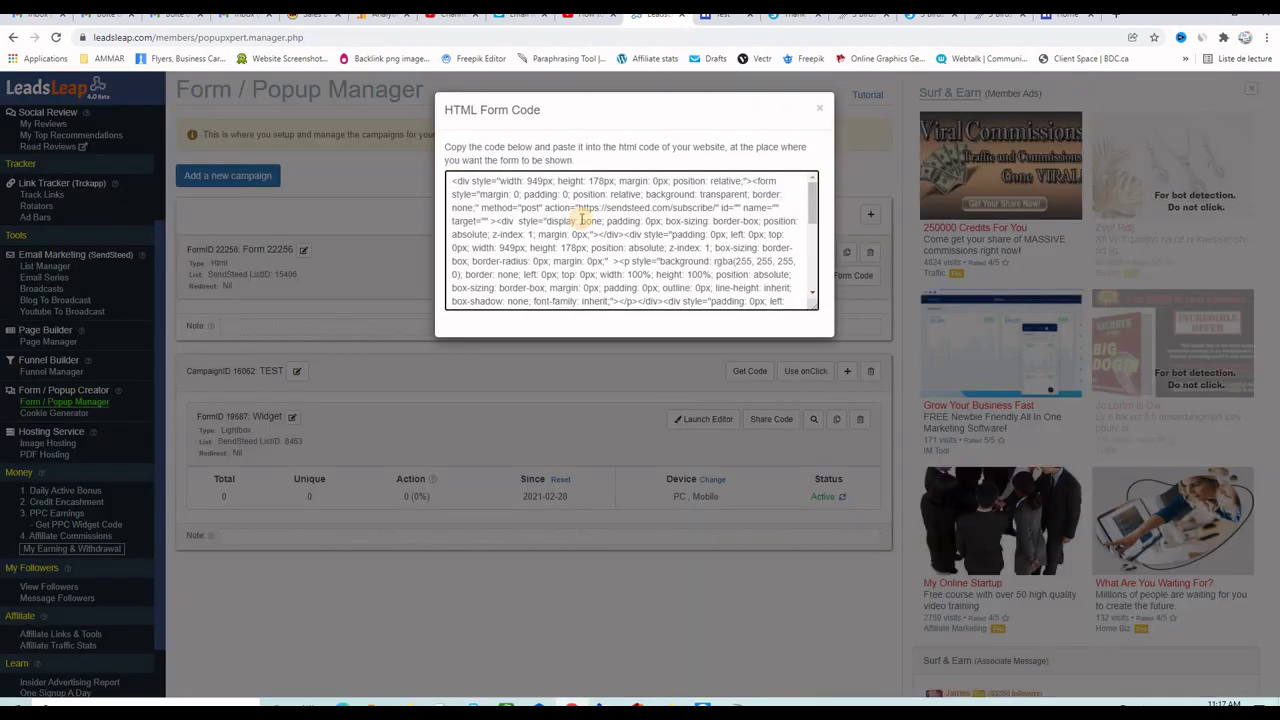
key(ctrl+a)
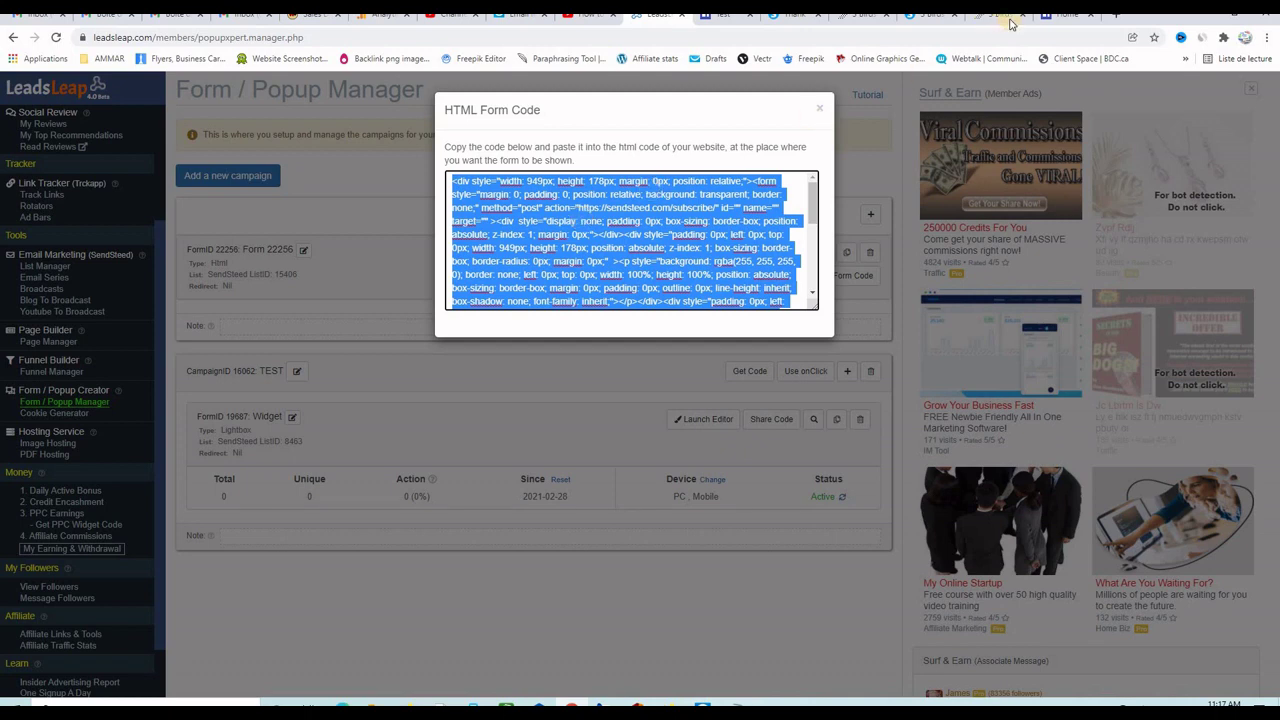
Step: Switch back to the Test site in Google Sites and embed the copied opt-in form code on the page
click(724, 20)
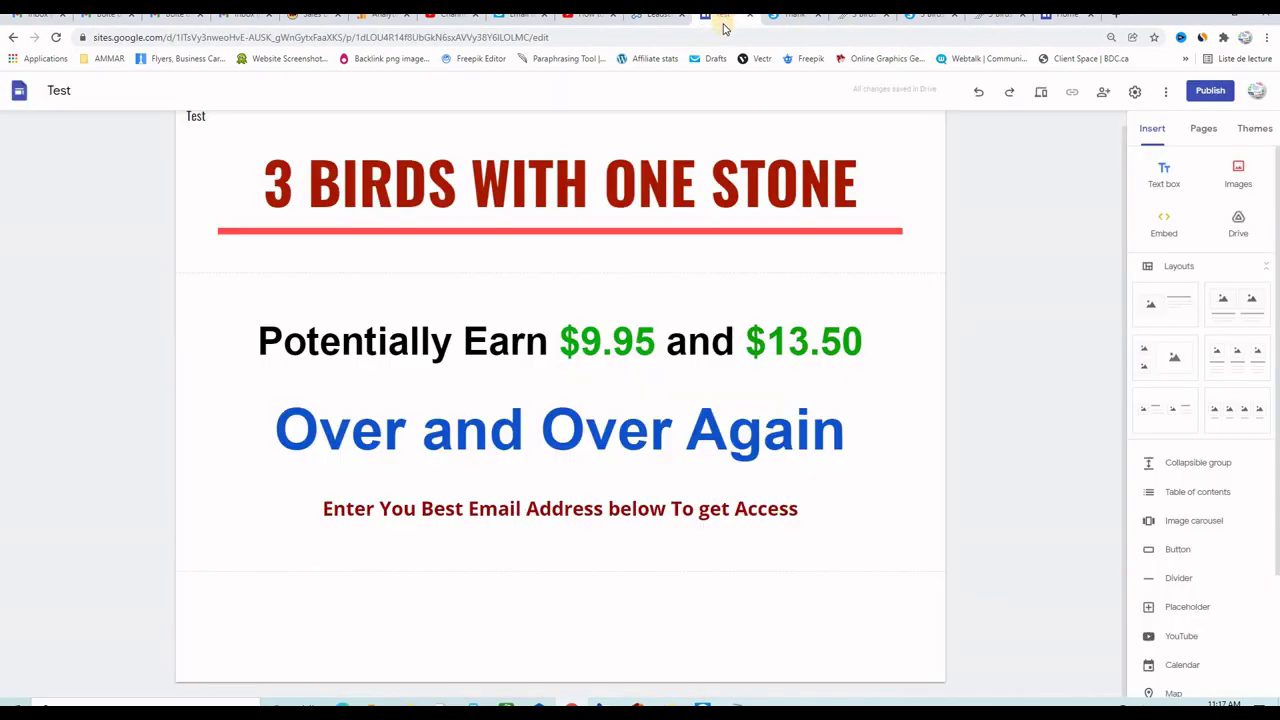
click(1164, 222)
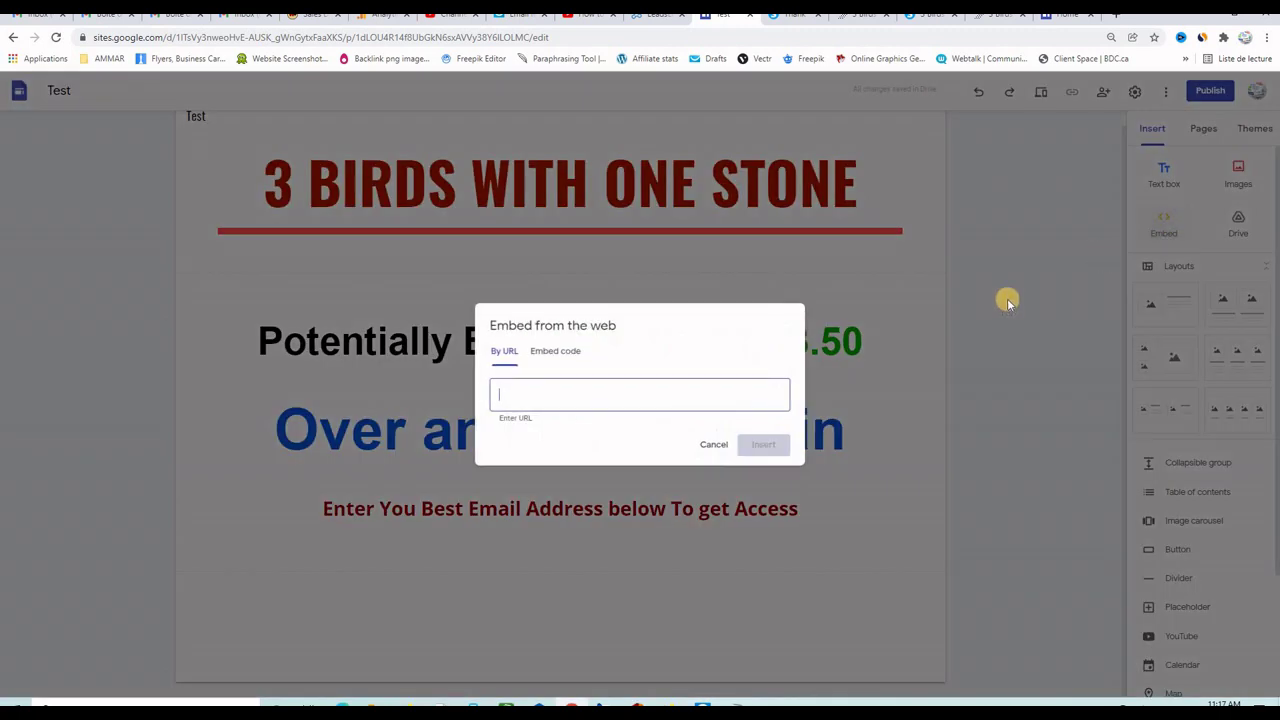
click(558, 354)
right_click(569, 372)
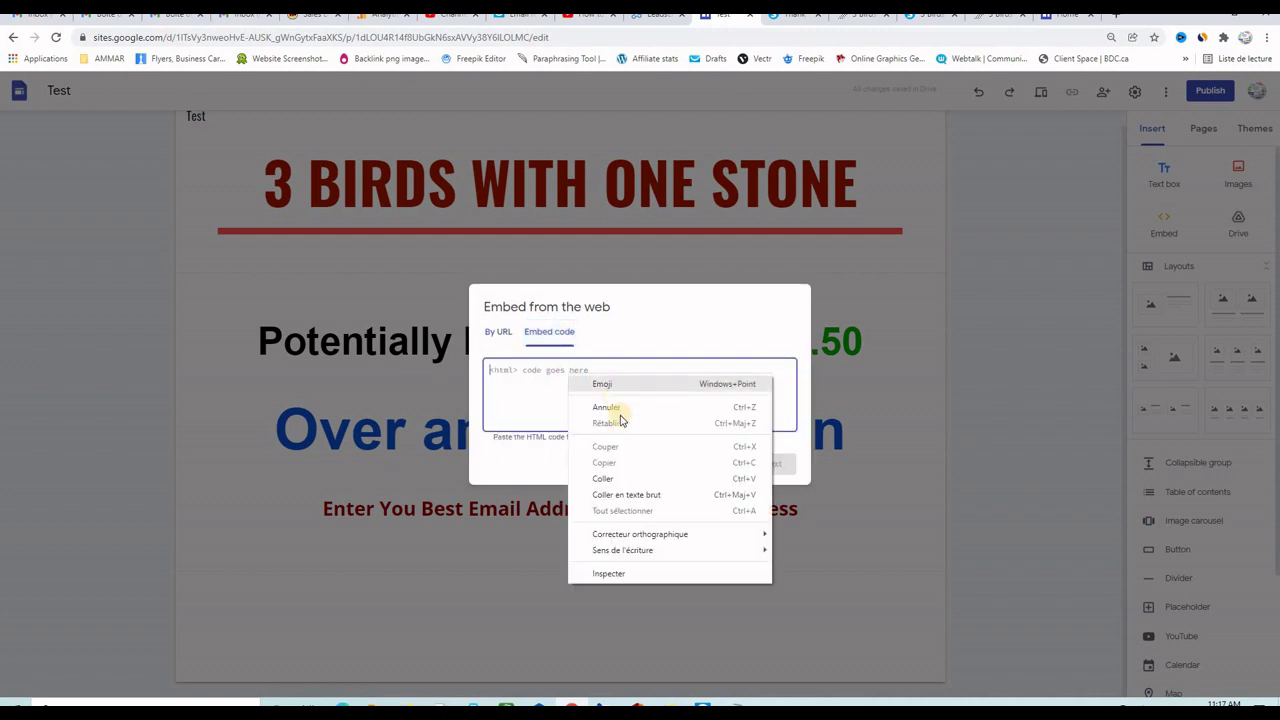
click(604, 479)
click(766, 462)
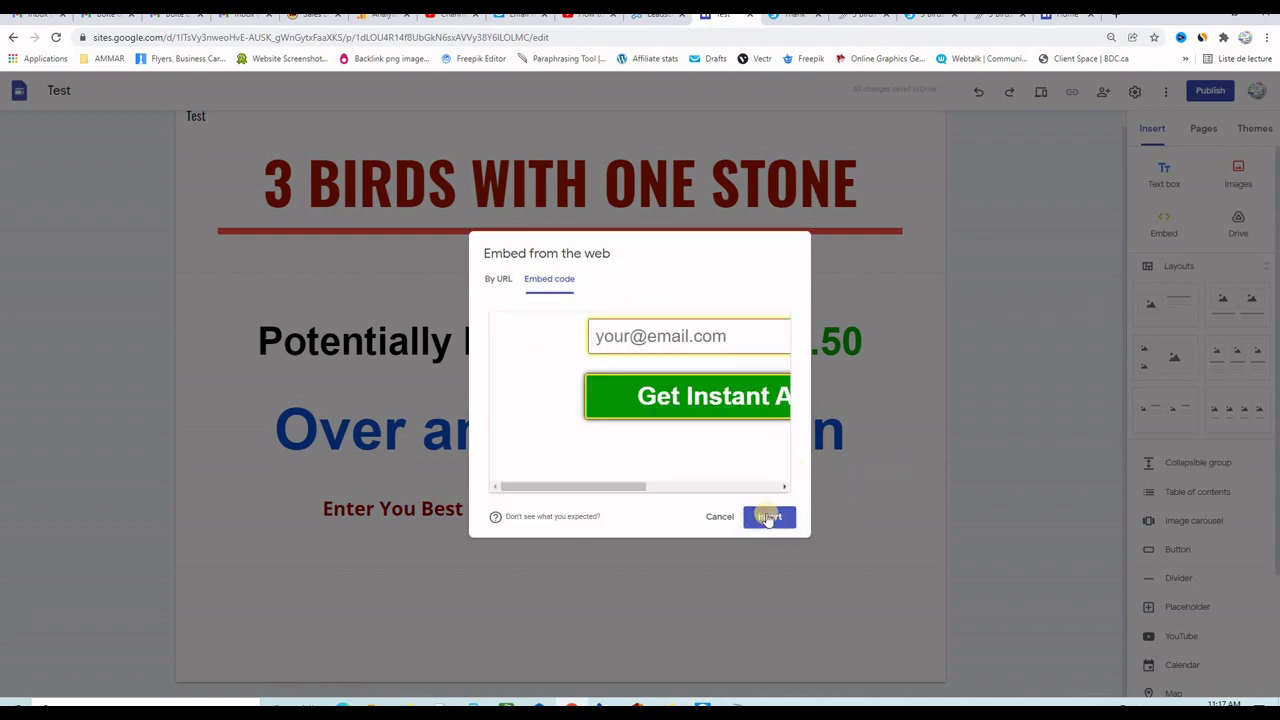
click(766, 516)
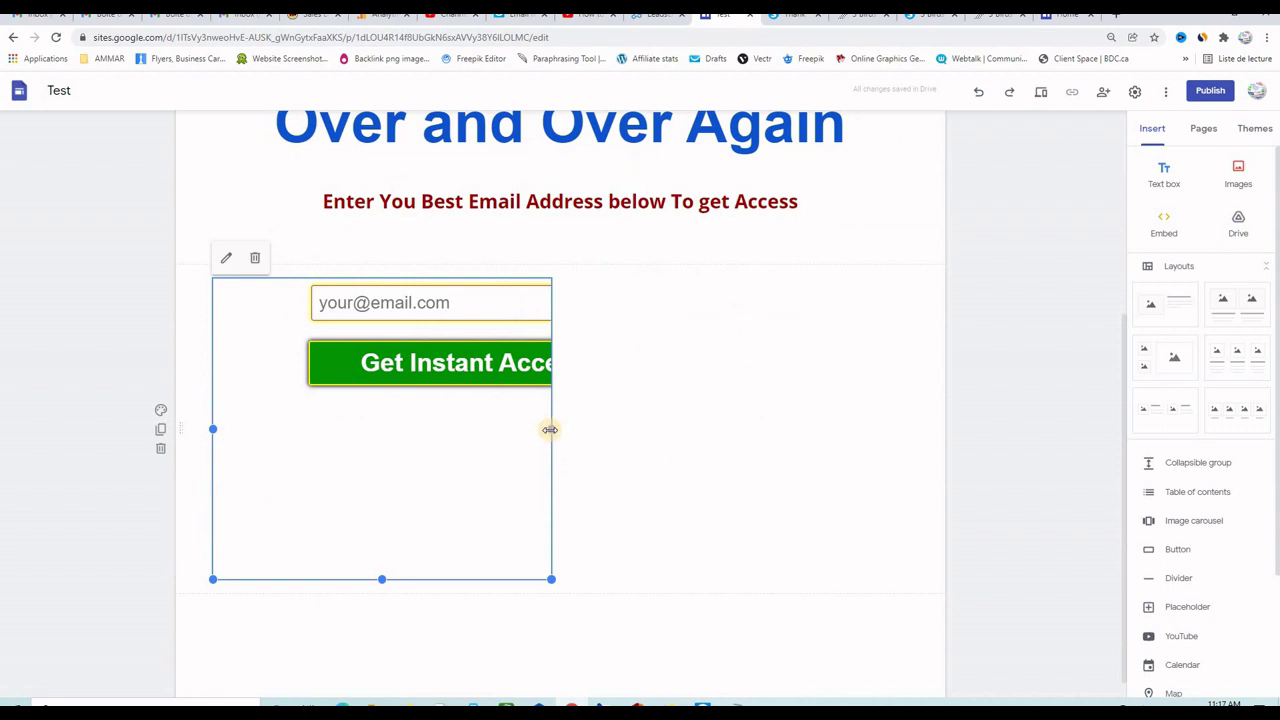
Step: Resize the embedded form to show the full email field and button, trimming its empty lower area and narrowing its left side
drag(550, 429, 871, 457)
drag(559, 578, 517, 420)
drag(213, 488, 270, 488)
click(985, 487)
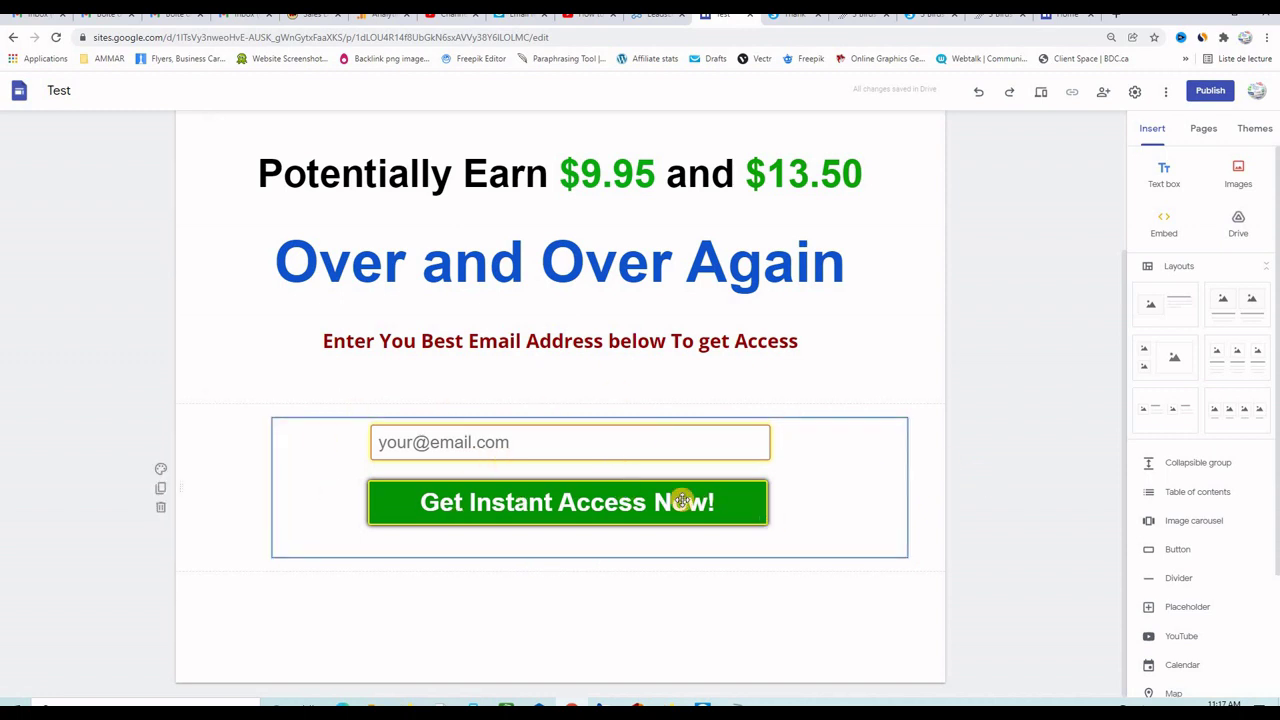
Step: Publish the site to the web under the address freelp01
scroll(958, 456, up, 2)
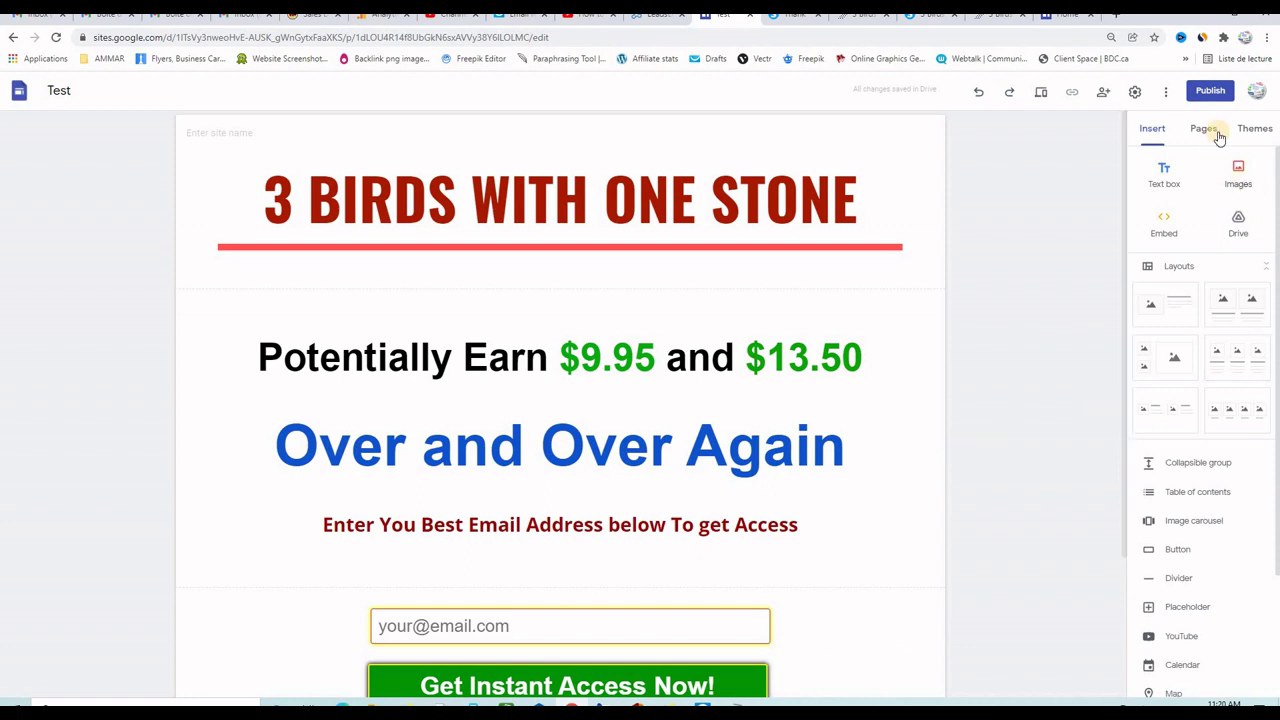
click(1210, 91)
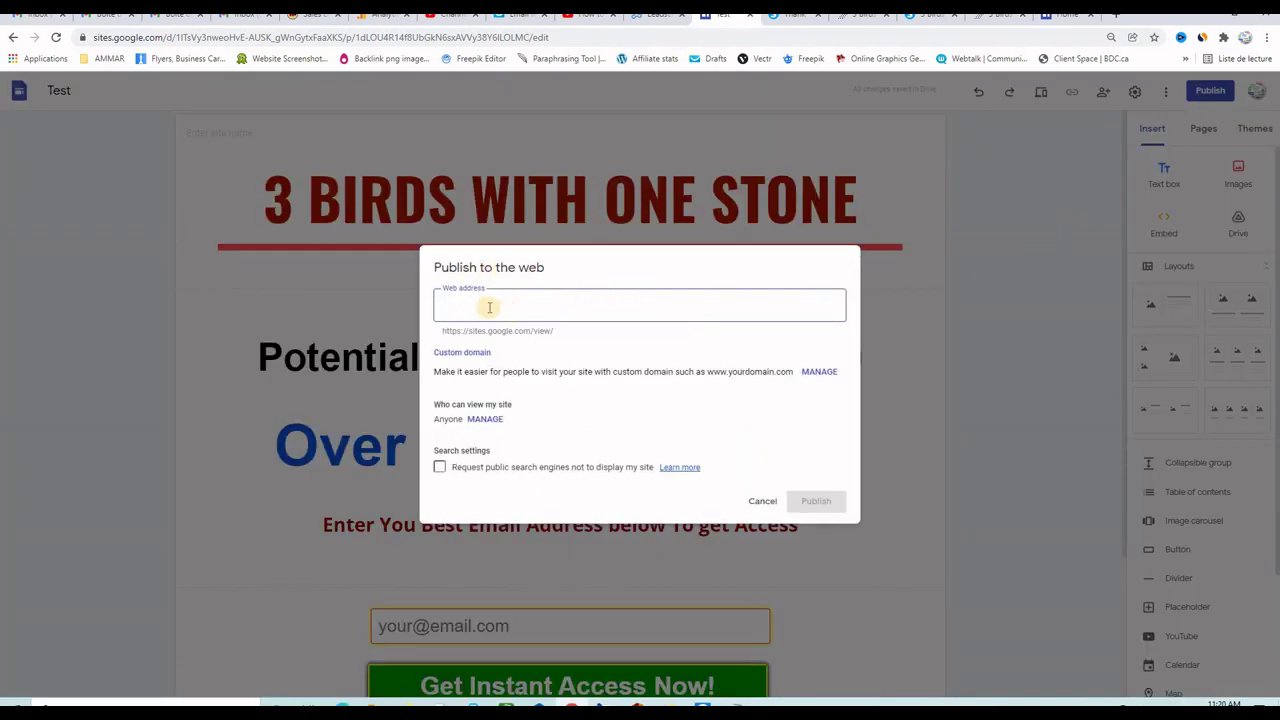
right_click(489, 307)
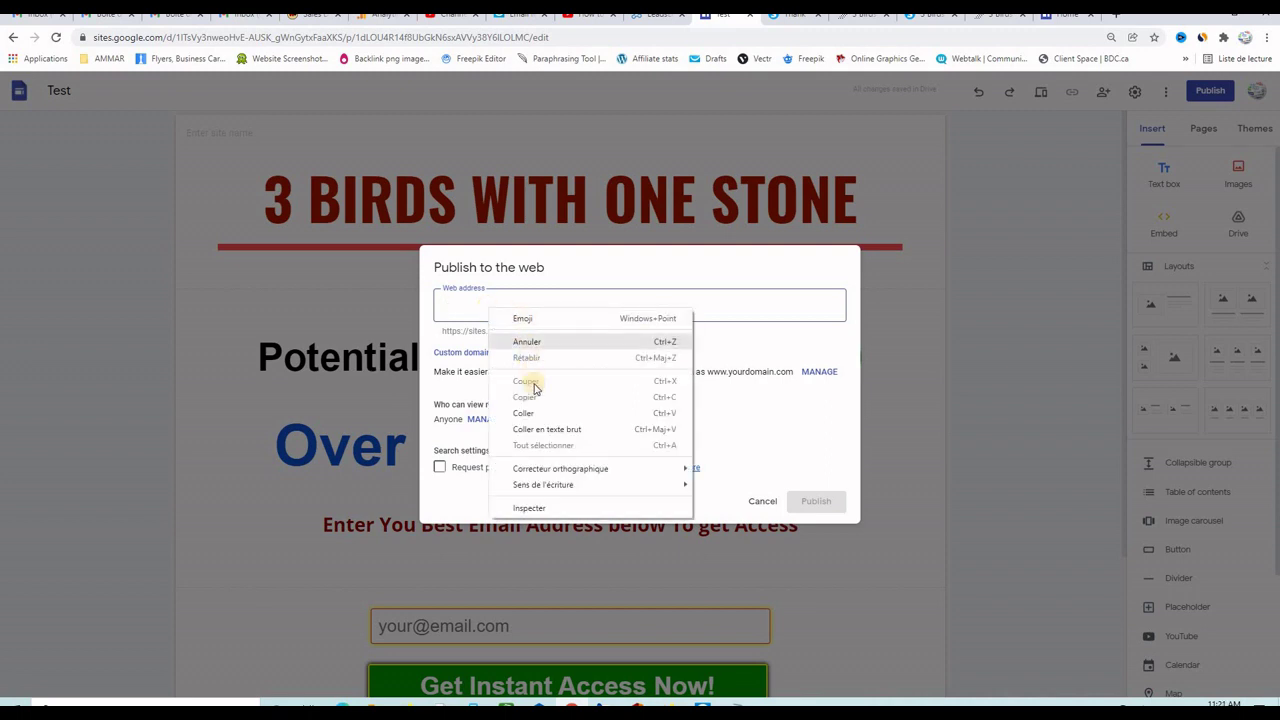
click(522, 413)
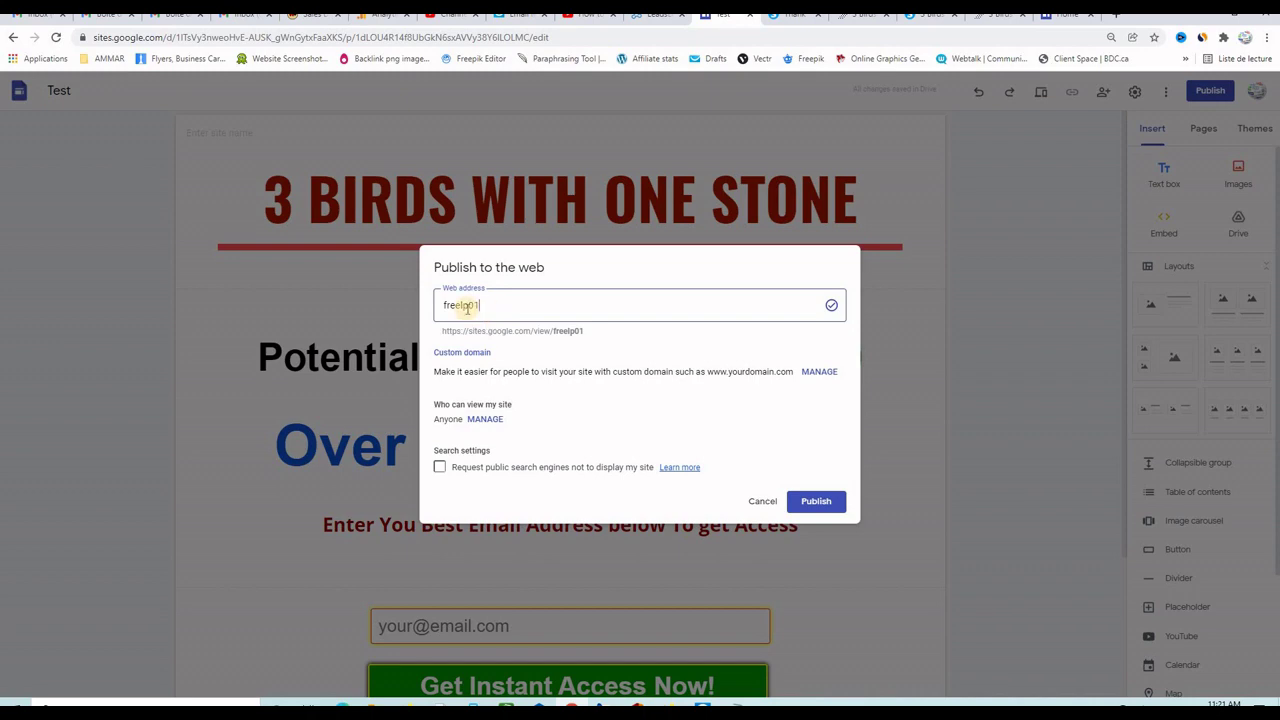
click(817, 503)
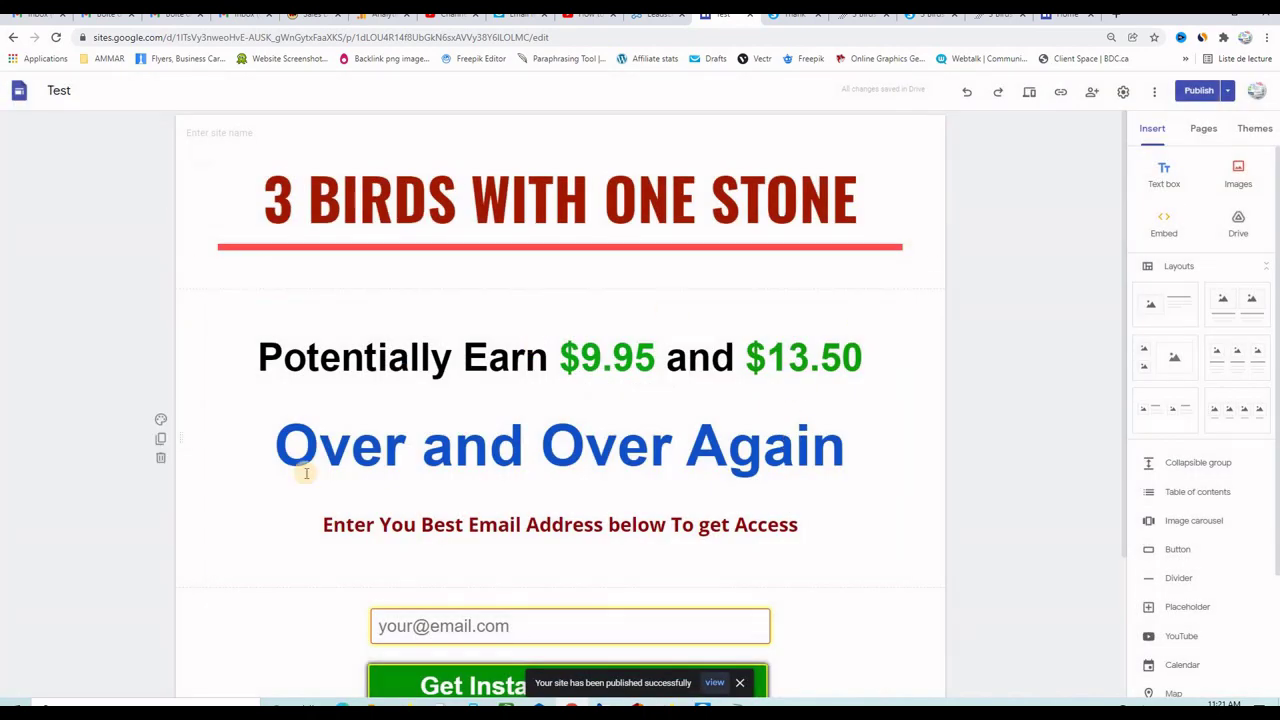
Step: Copy the published site link and open it in a new browser tab to view the live page
click(1060, 92)
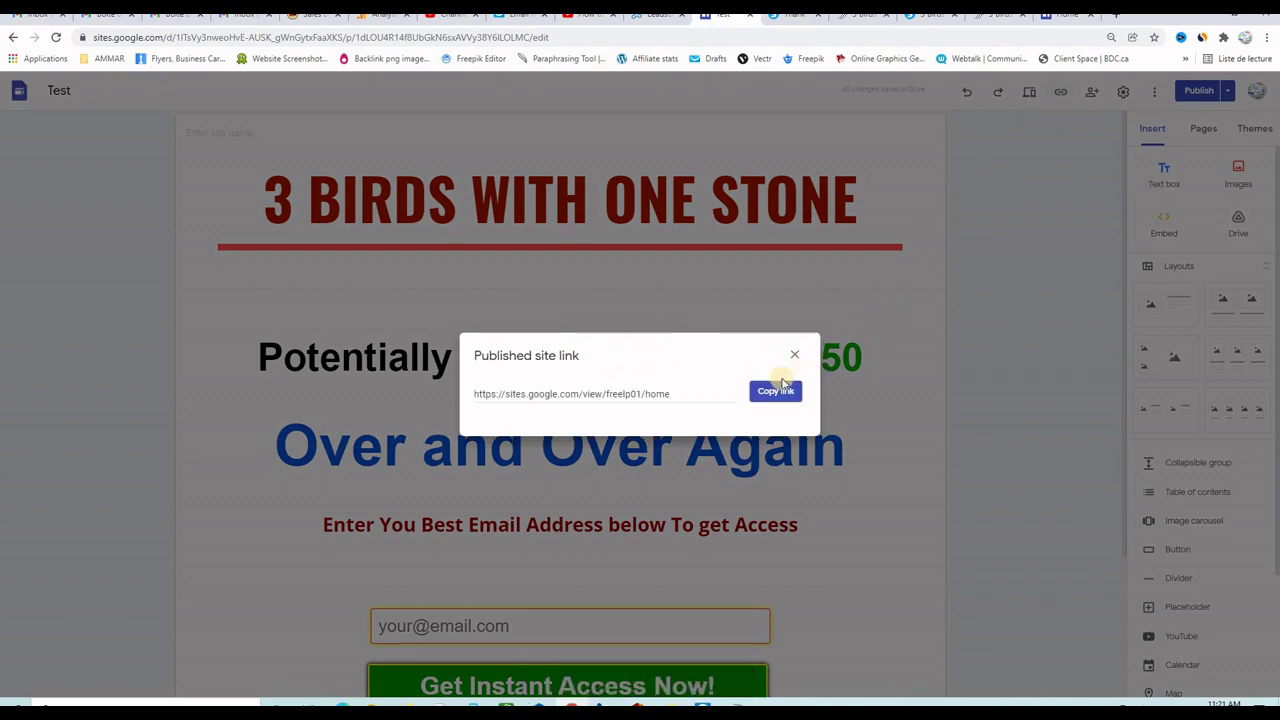
click(776, 393)
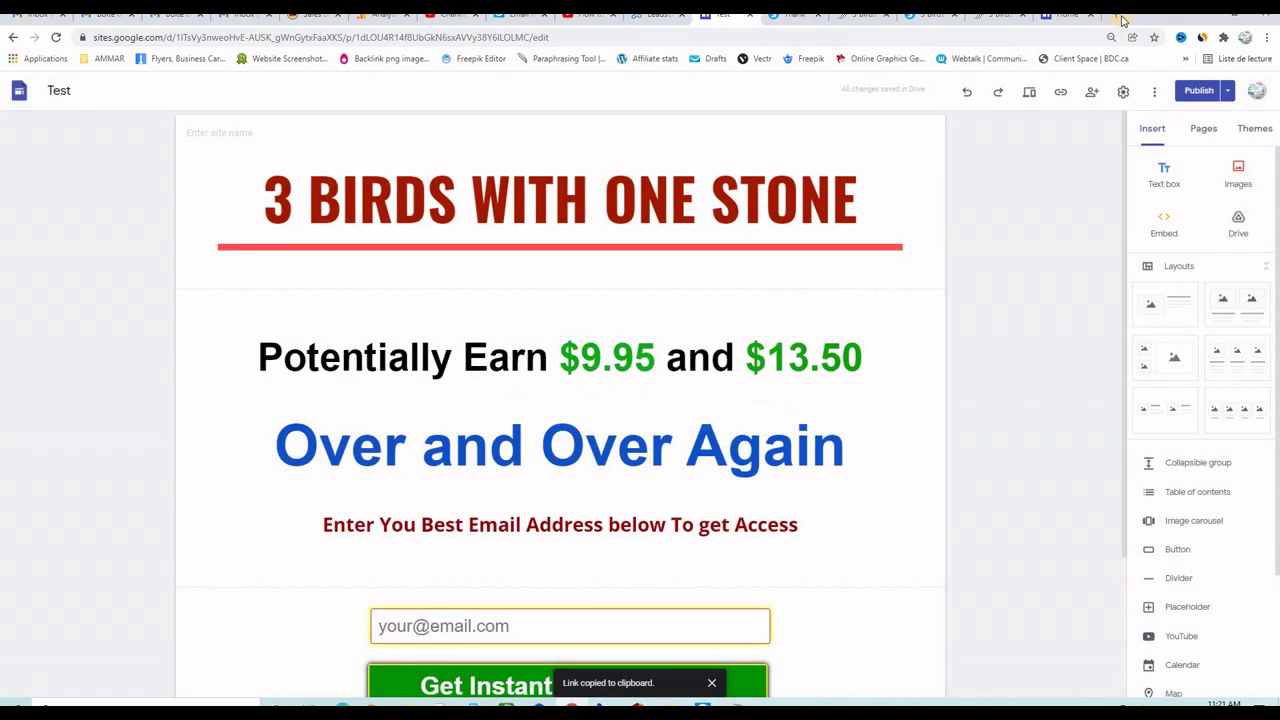
key(ctrl+t)
right_click(636, 38)
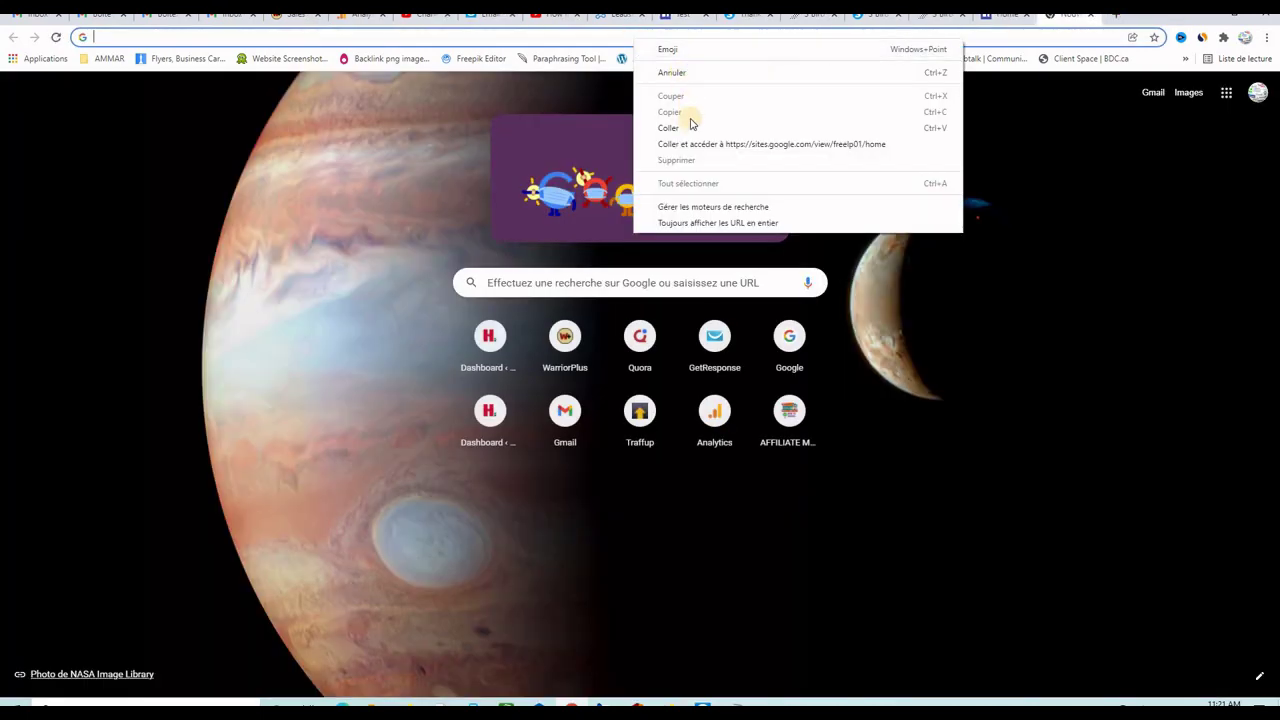
click(669, 128)
key(Return)
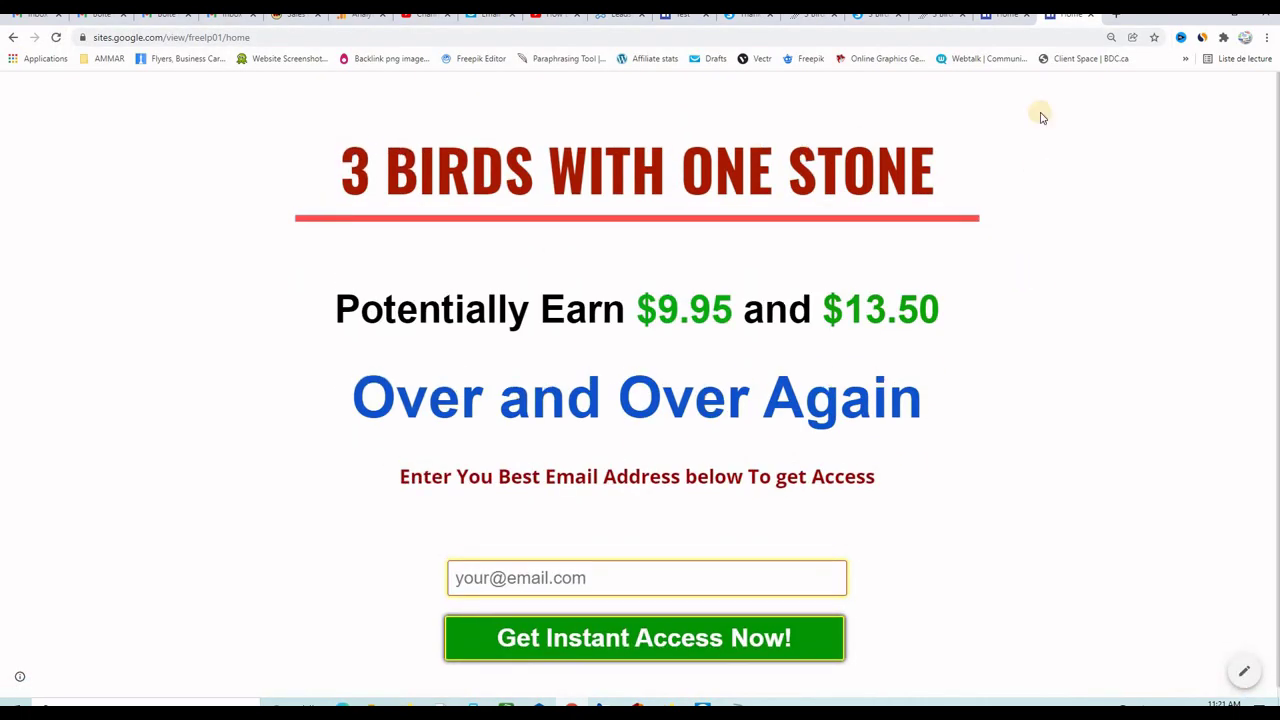
Step: Switch to the published 3birds reference page and copy its affiliate disclosure paragraph
click(1005, 22)
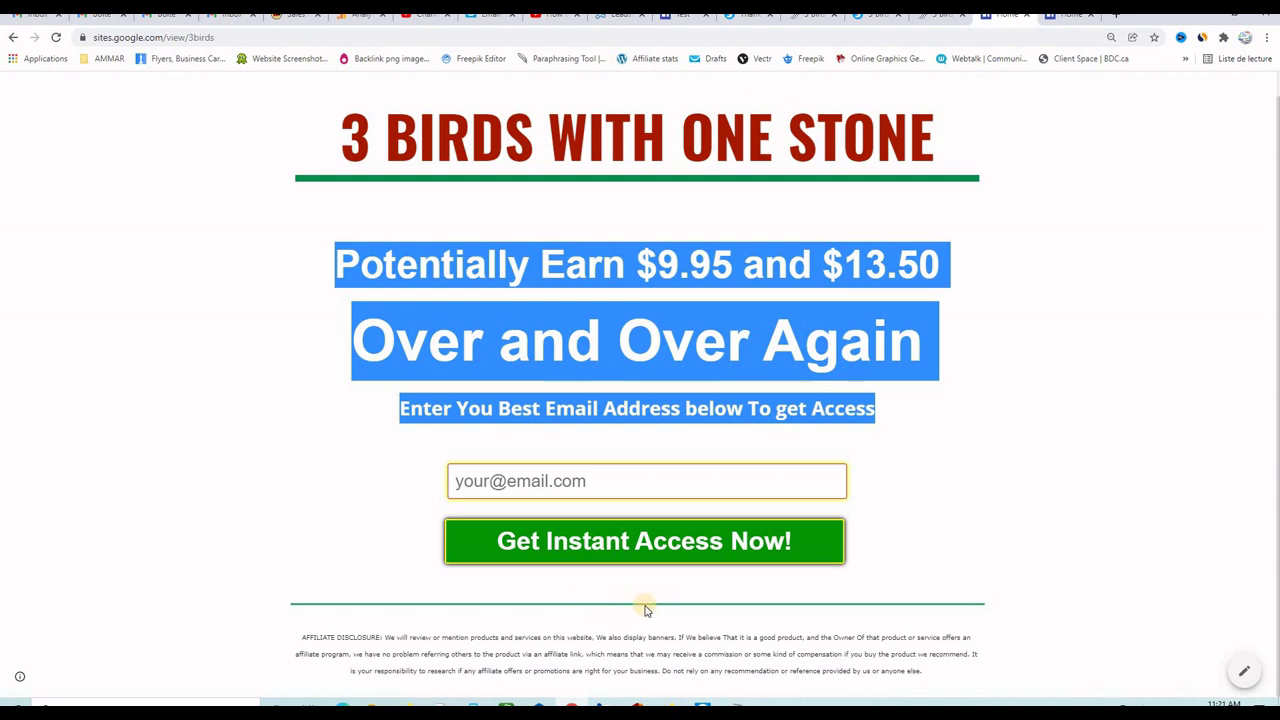
drag(302, 640, 925, 672)
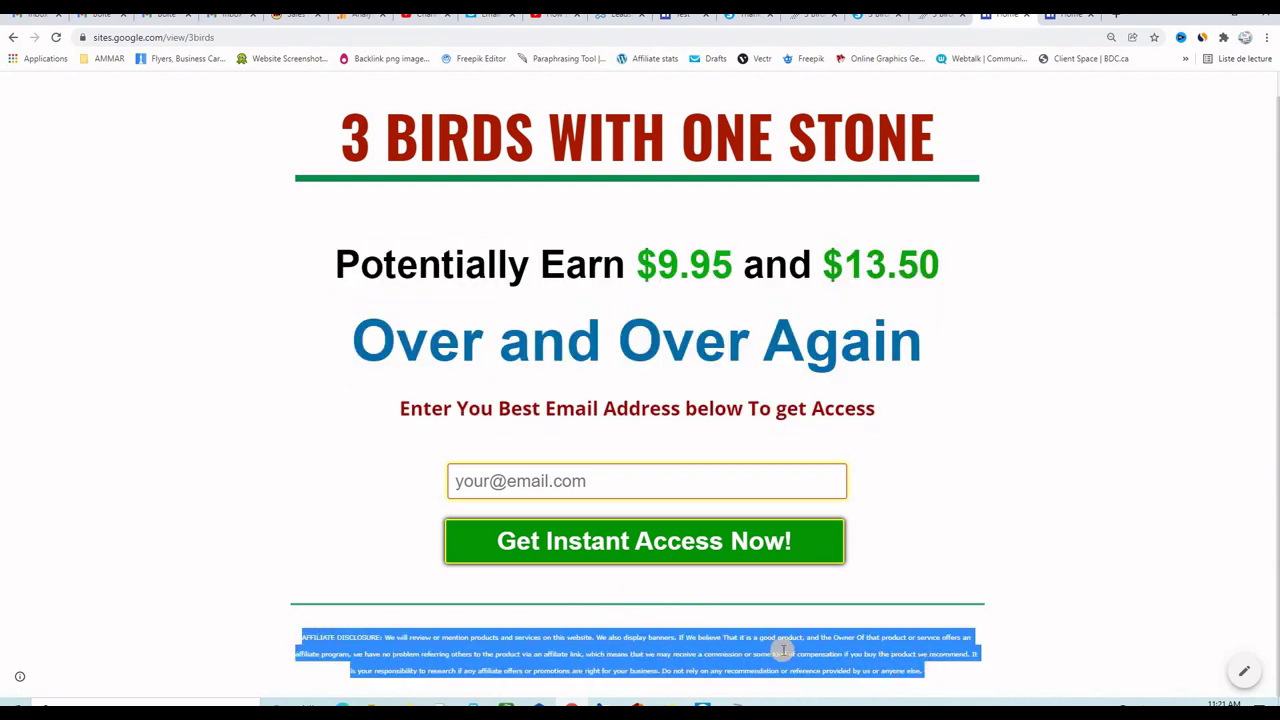
right_click(772, 652)
click(808, 566)
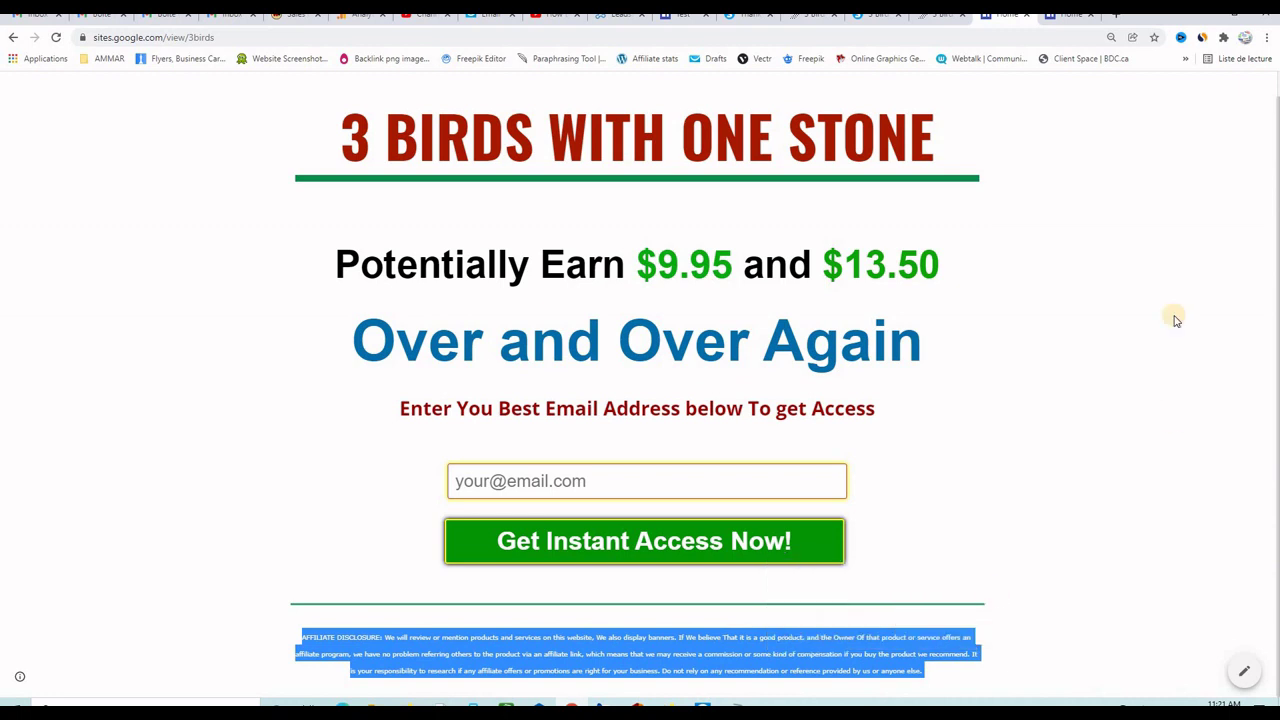
Step: Return to the Test site editor and insert a divider below the embedded opt-in form
click(680, 18)
scroll(985, 380, down, 2)
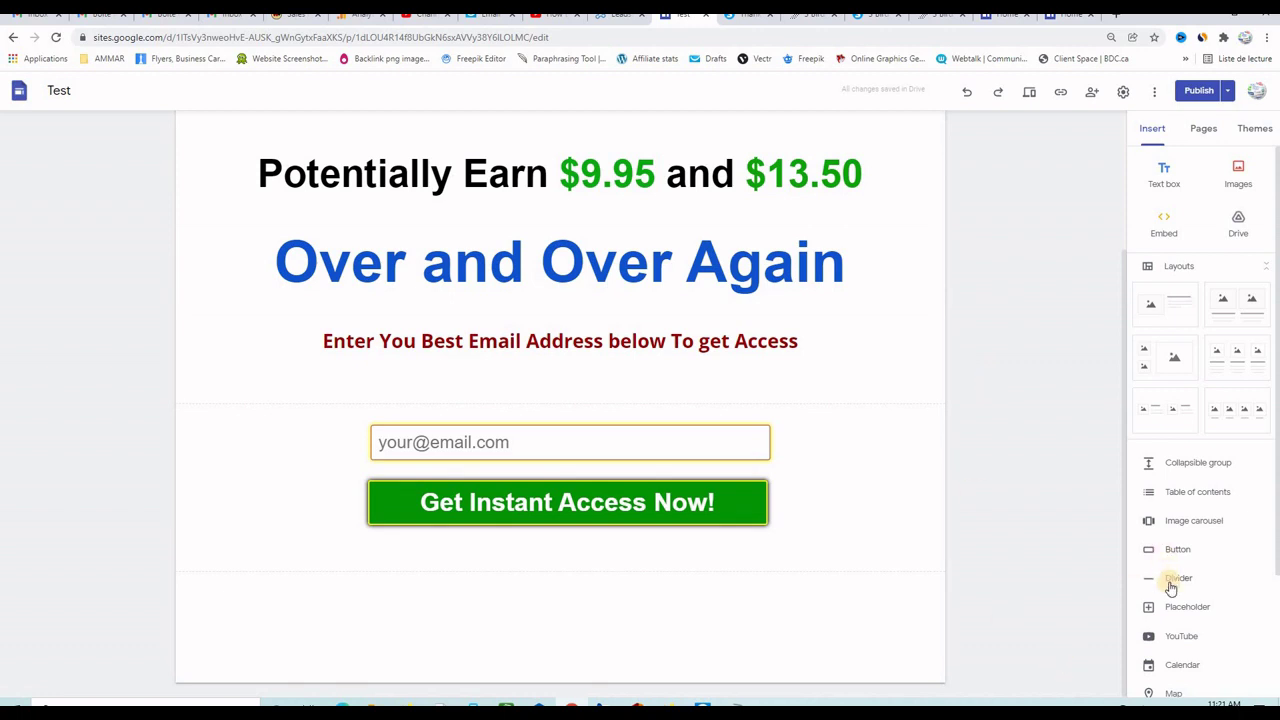
click(1171, 580)
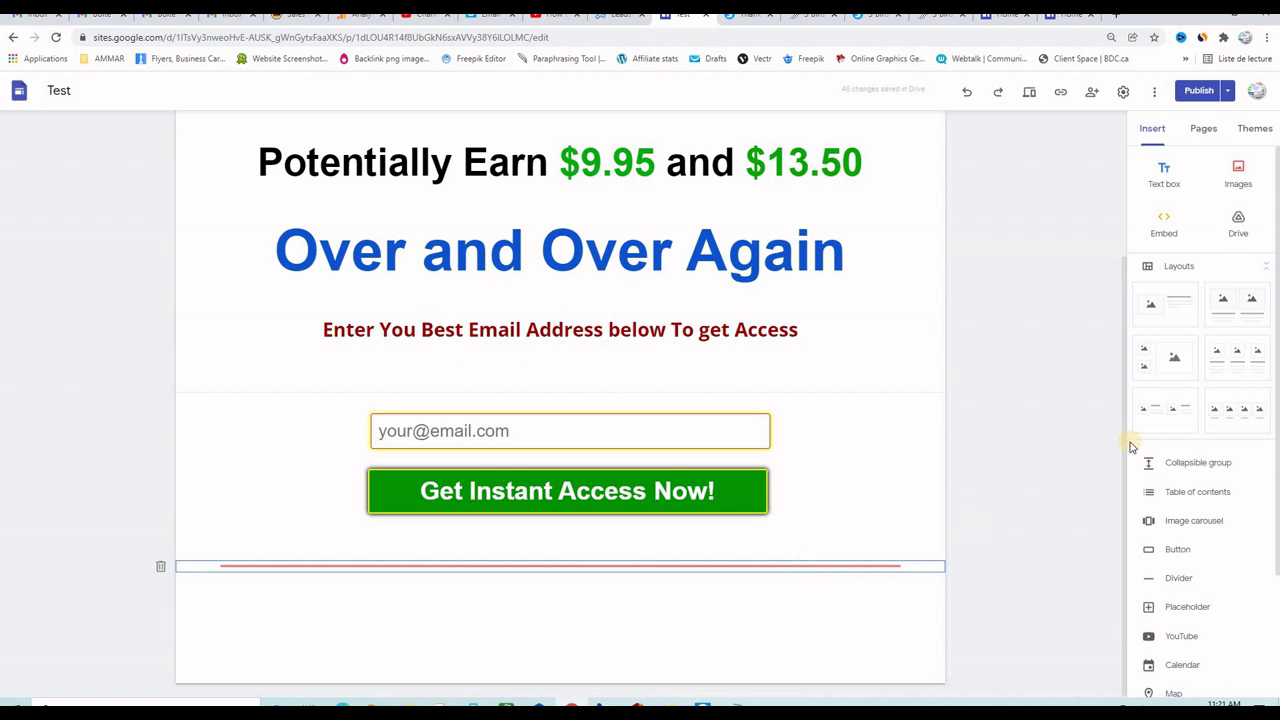
Step: Add a text box under the new divider, paste the copied affiliate disclosure into it and centre the text
click(1163, 180)
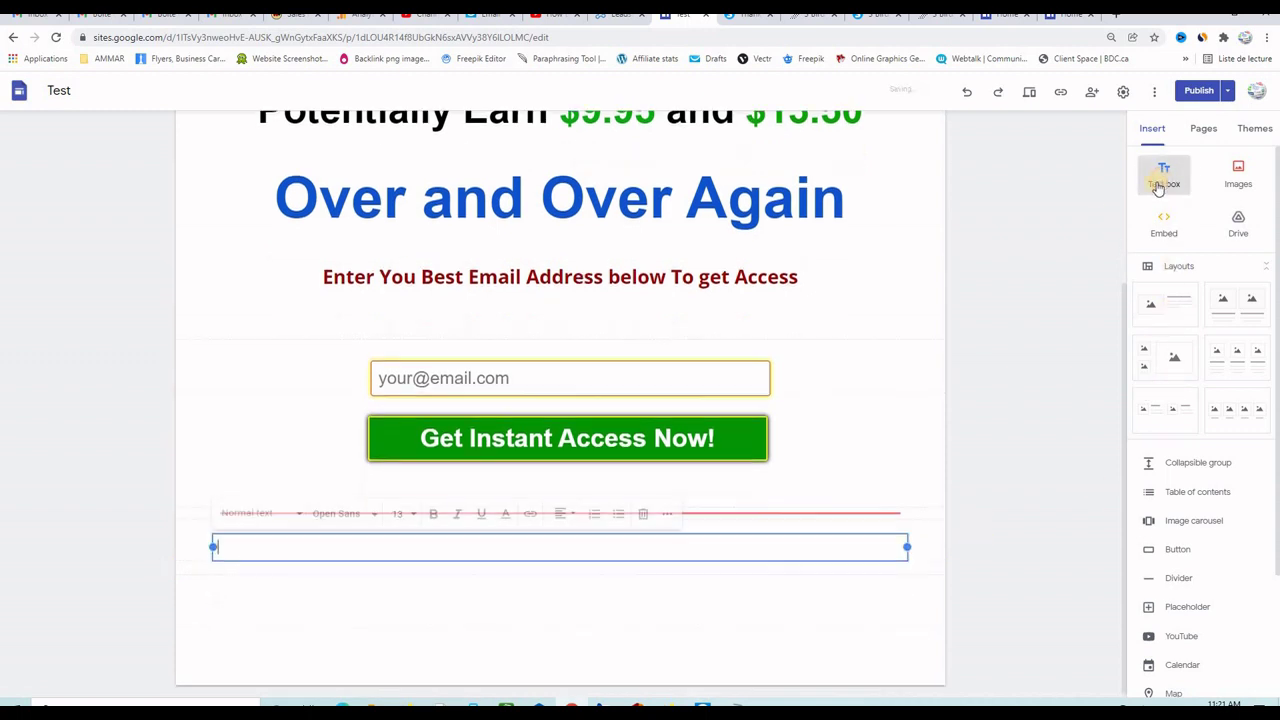
right_click(537, 548)
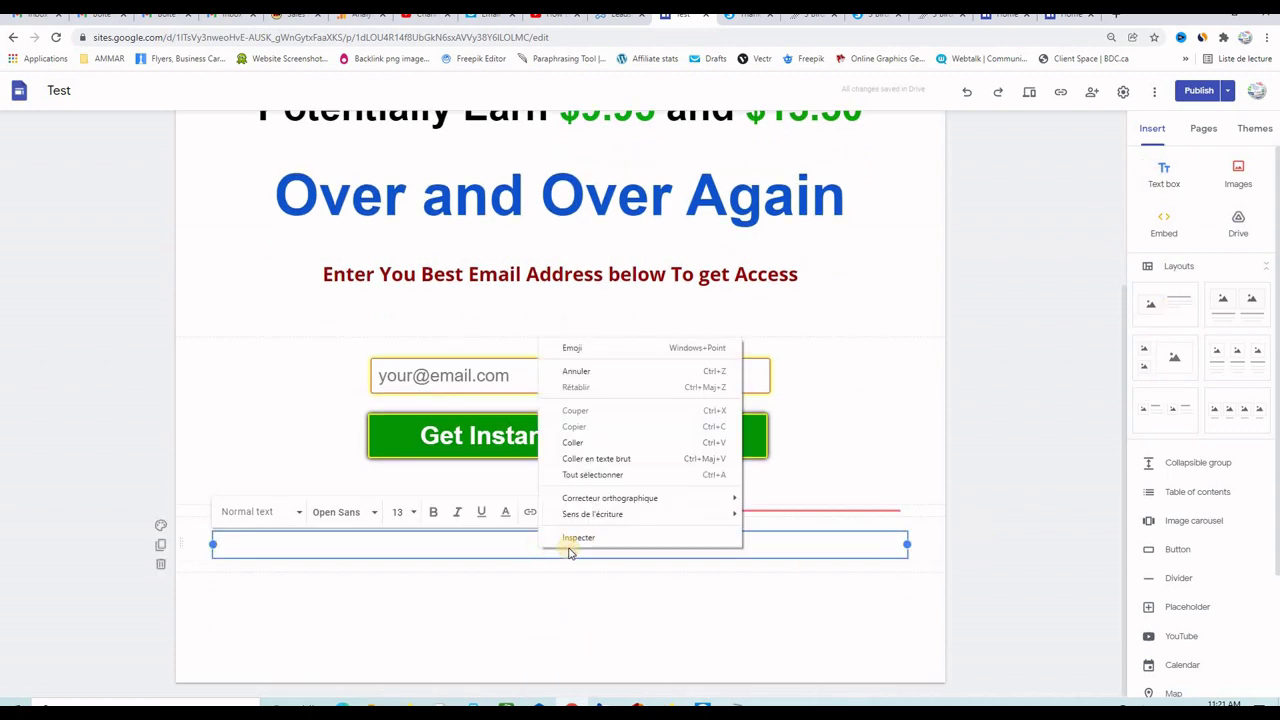
click(600, 442)
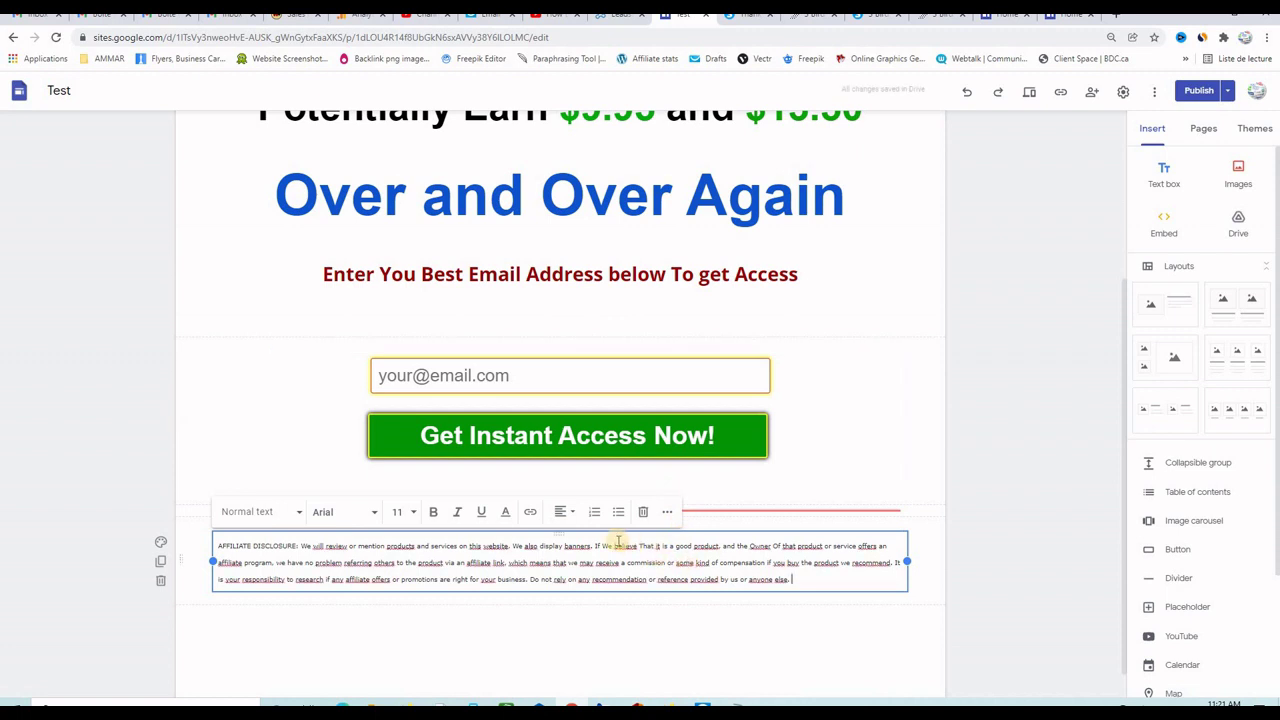
click(573, 515)
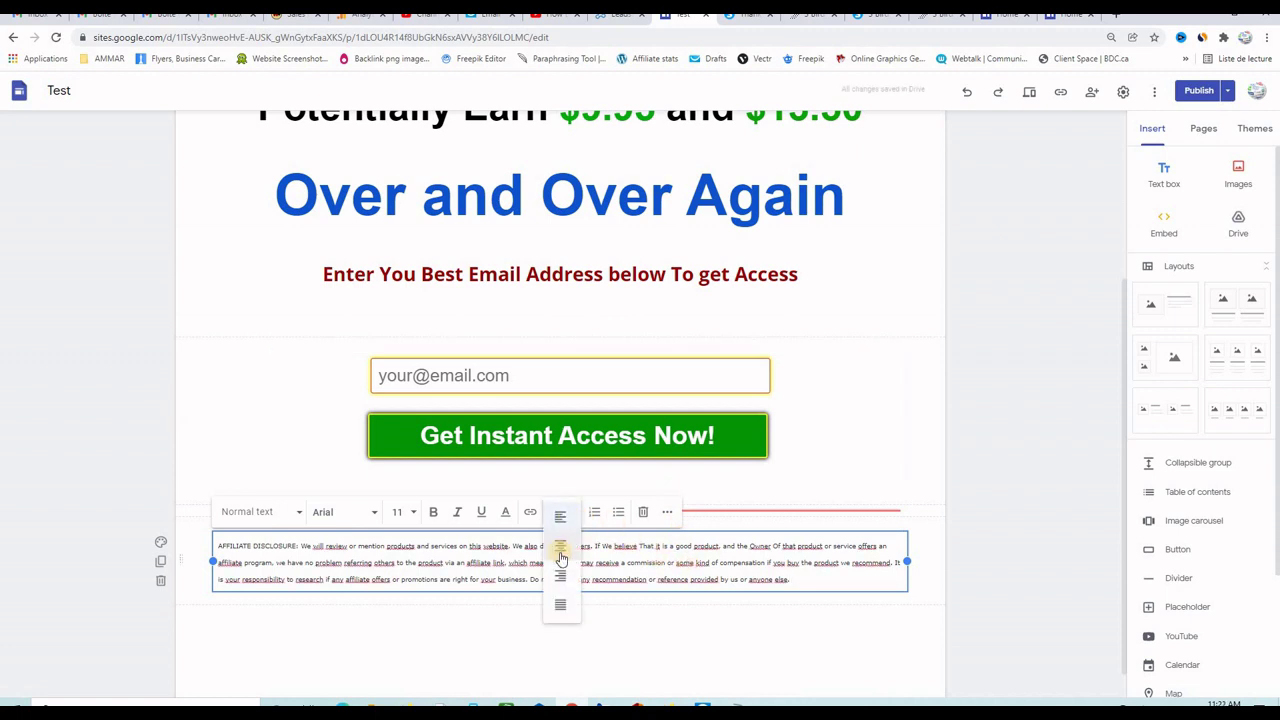
click(560, 548)
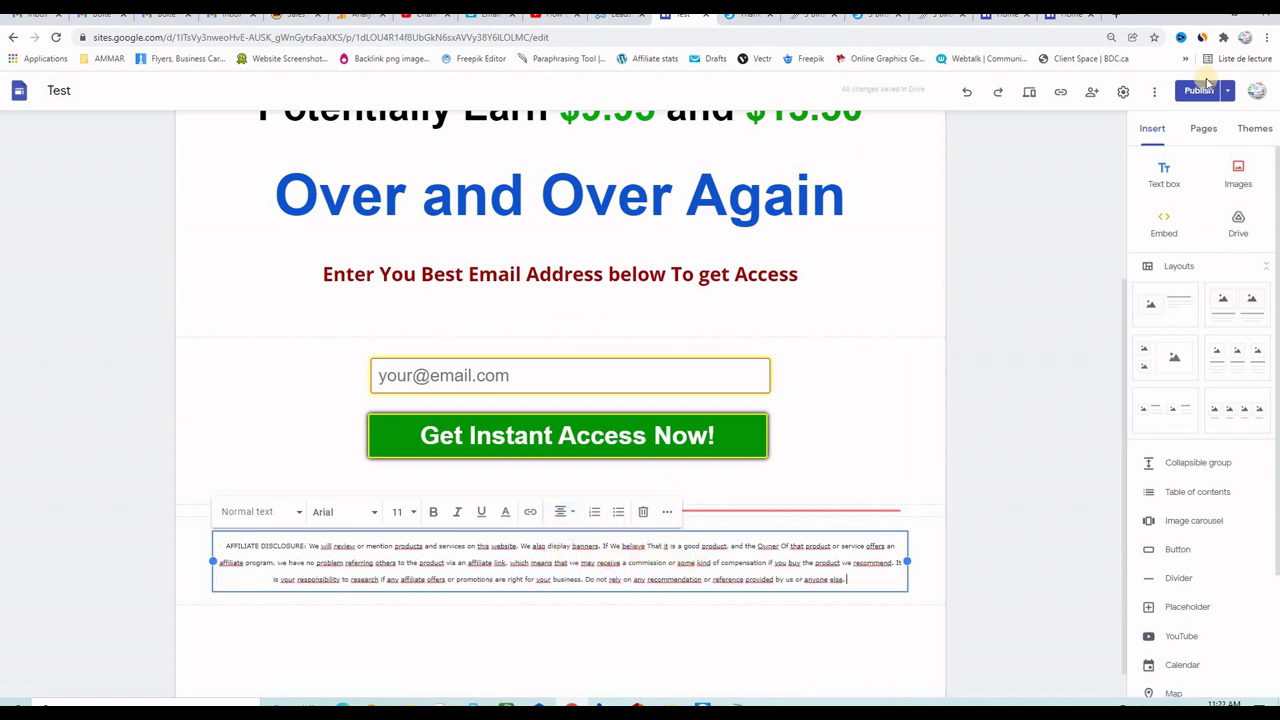
Step: Review the draft against the currently published version and publish the updated Home page
click(1199, 91)
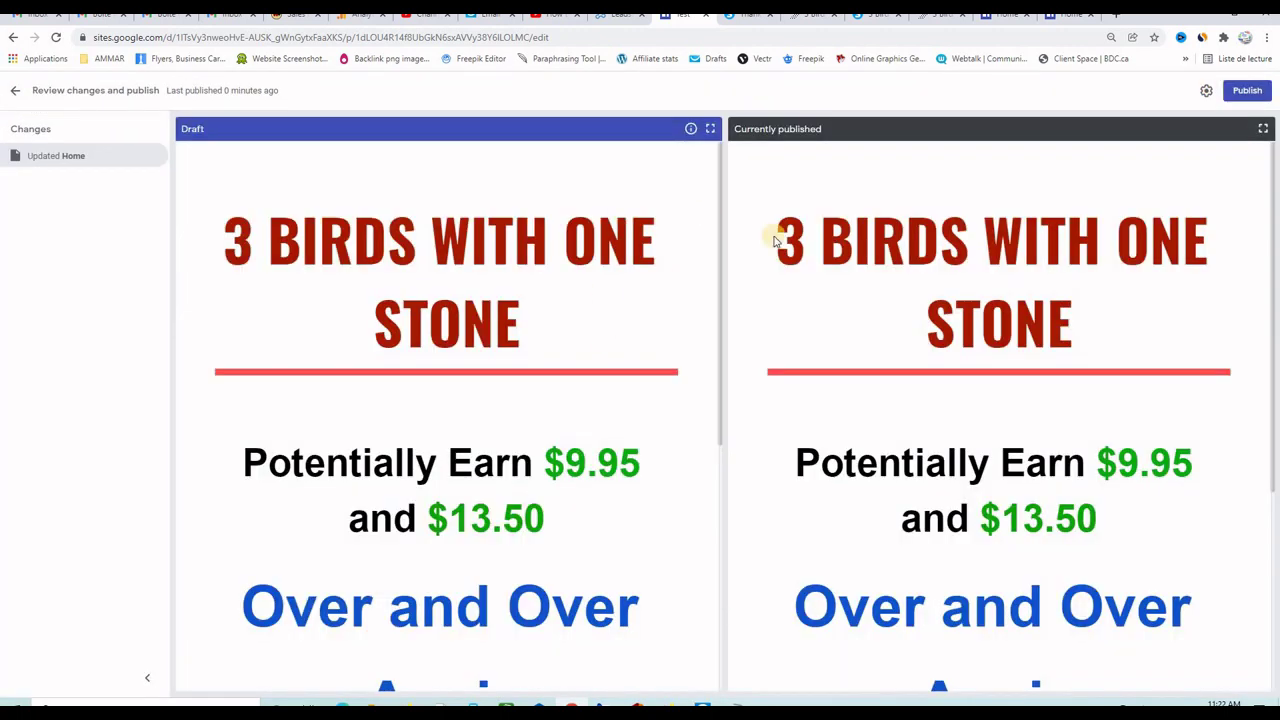
scroll(1024, 418, down, 3)
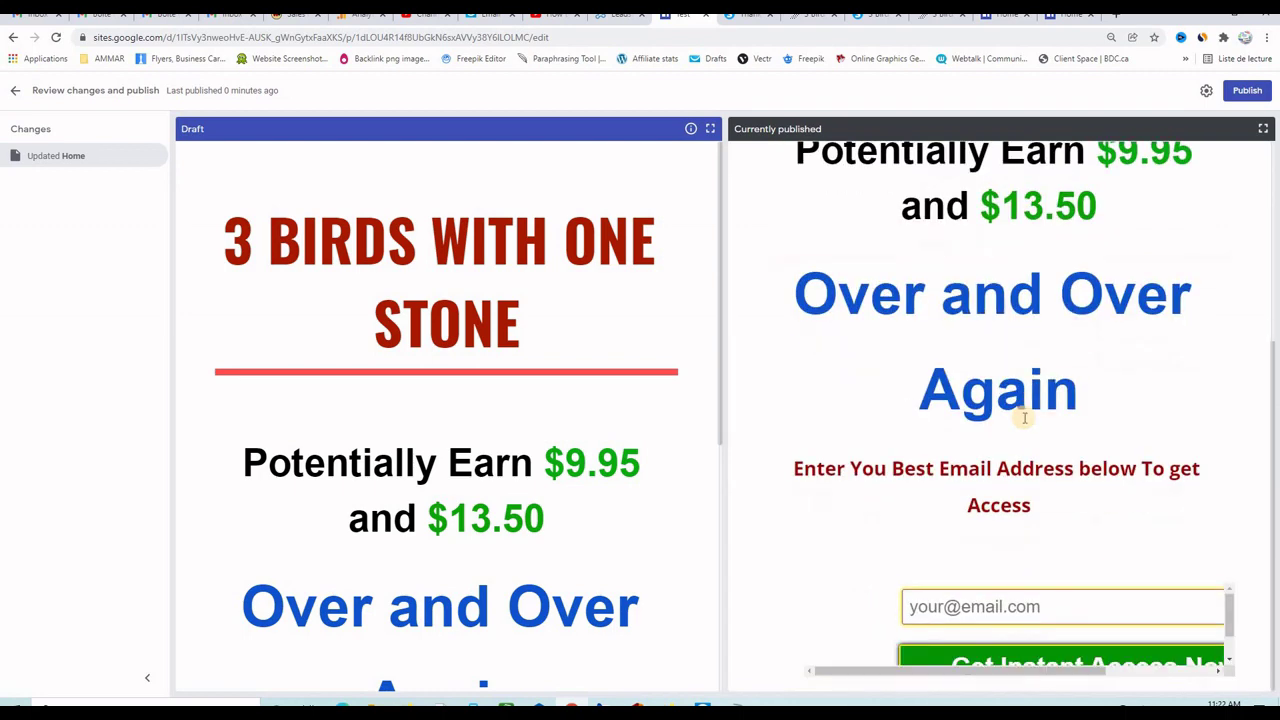
scroll(1180, 206, up, 3)
click(1245, 92)
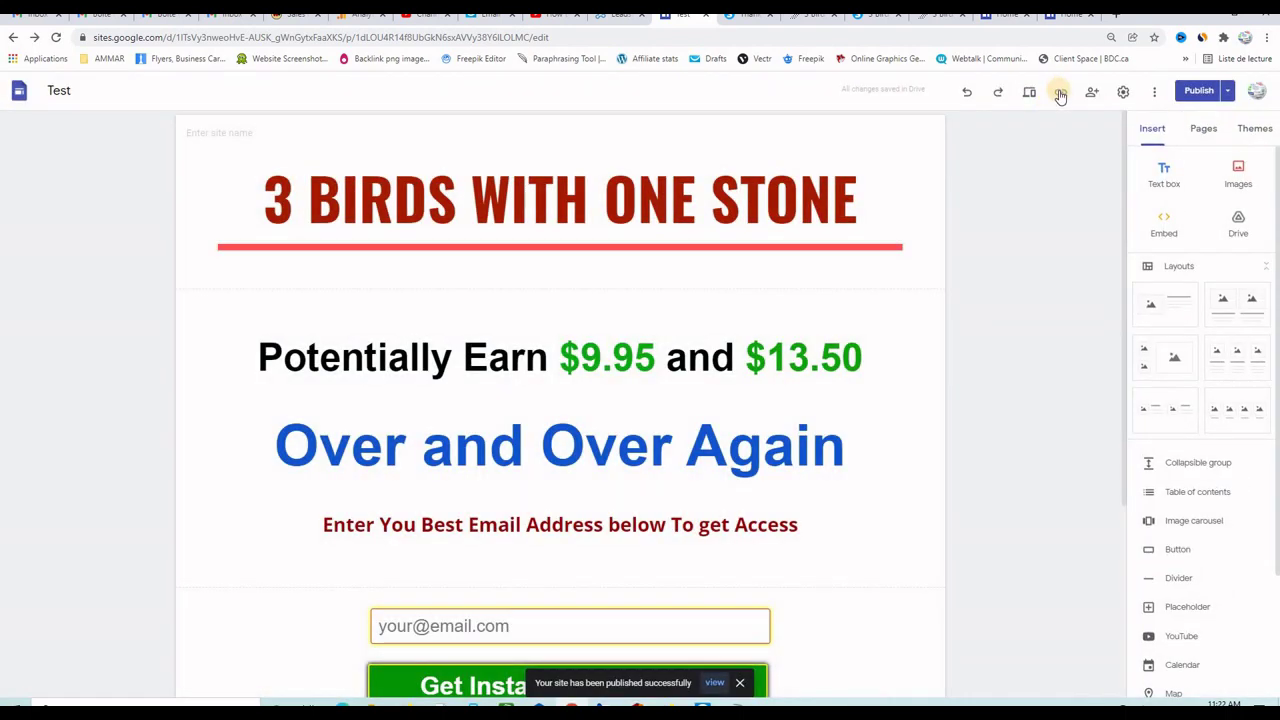
Step: Copy the published site link again and load it in the browser tab already showing the live page
click(1060, 91)
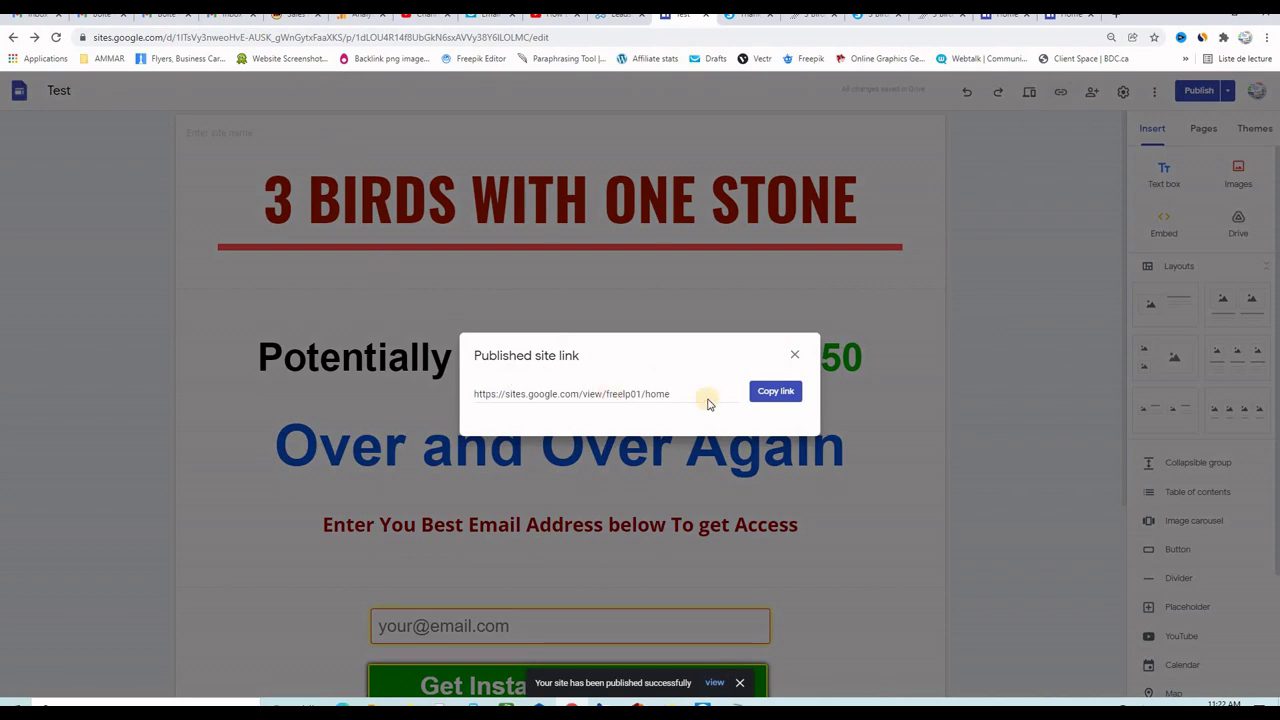
click(798, 387)
click(1065, 16)
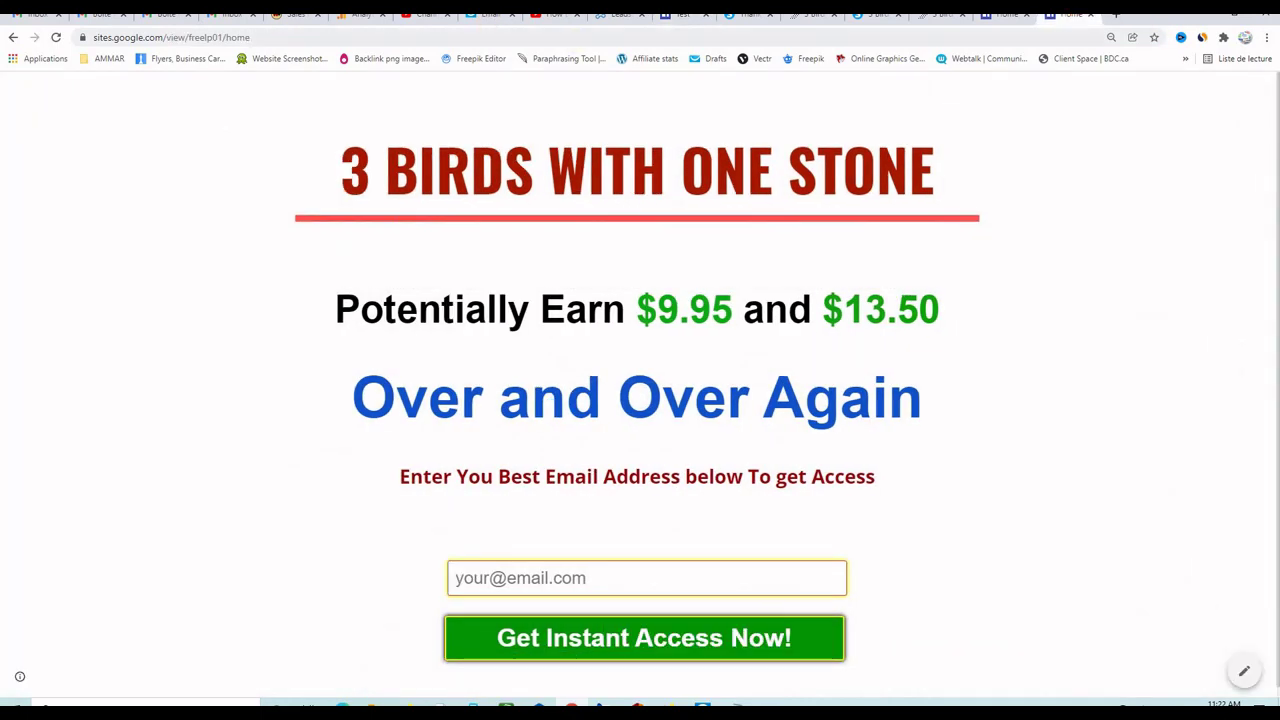
click(243, 35)
right_click(244, 37)
click(287, 120)
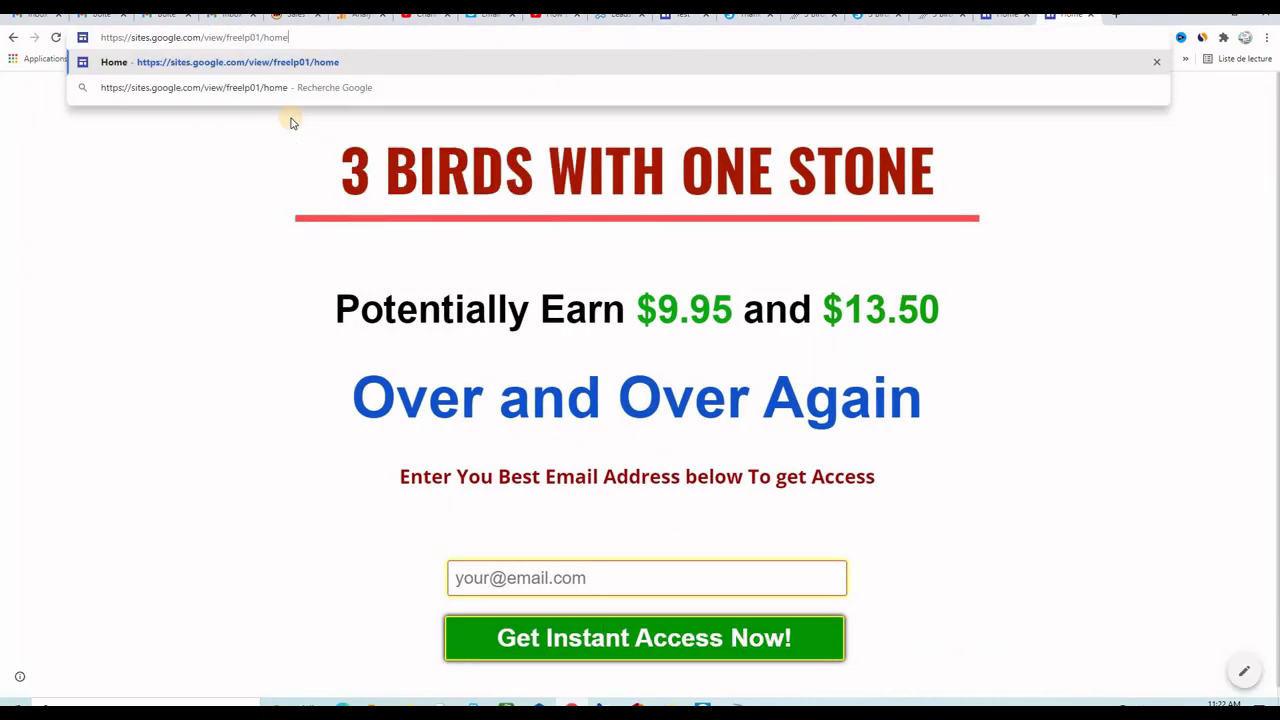
key(Return)
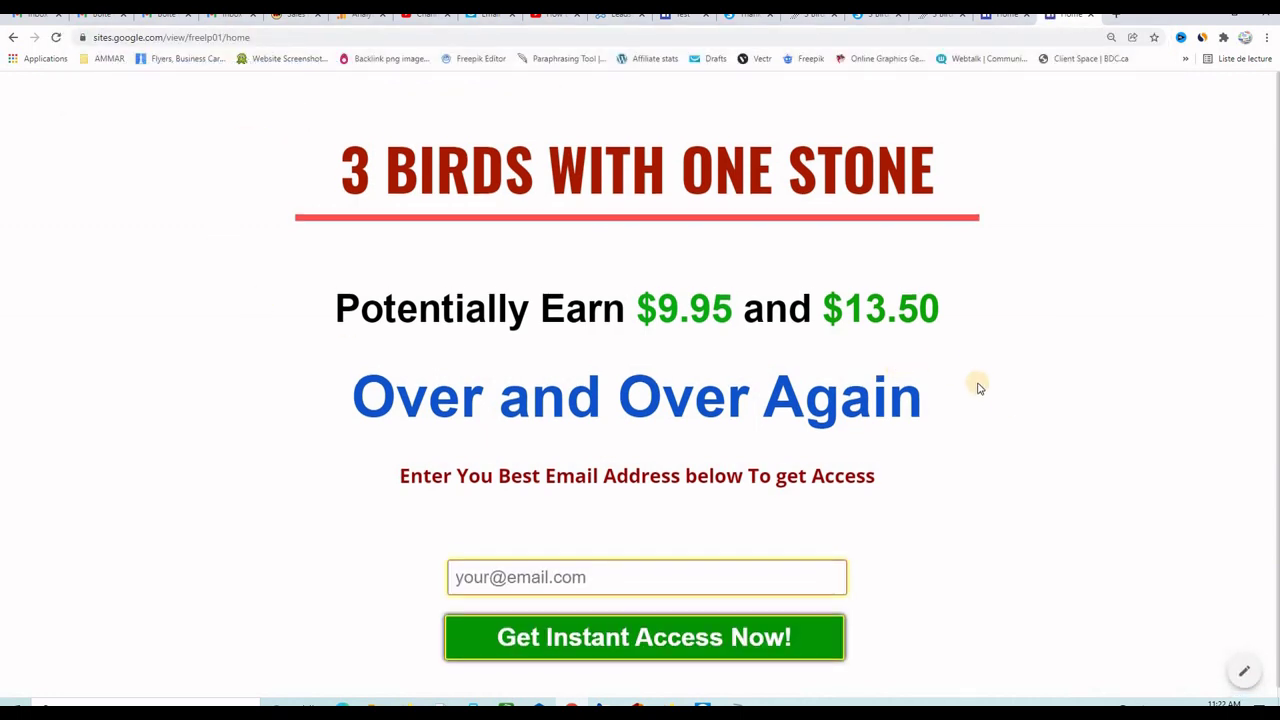
Step: Reload the live page and check its headlines, opt-in form, lower divider and affiliate disclosure
scroll(979, 388, down, 1)
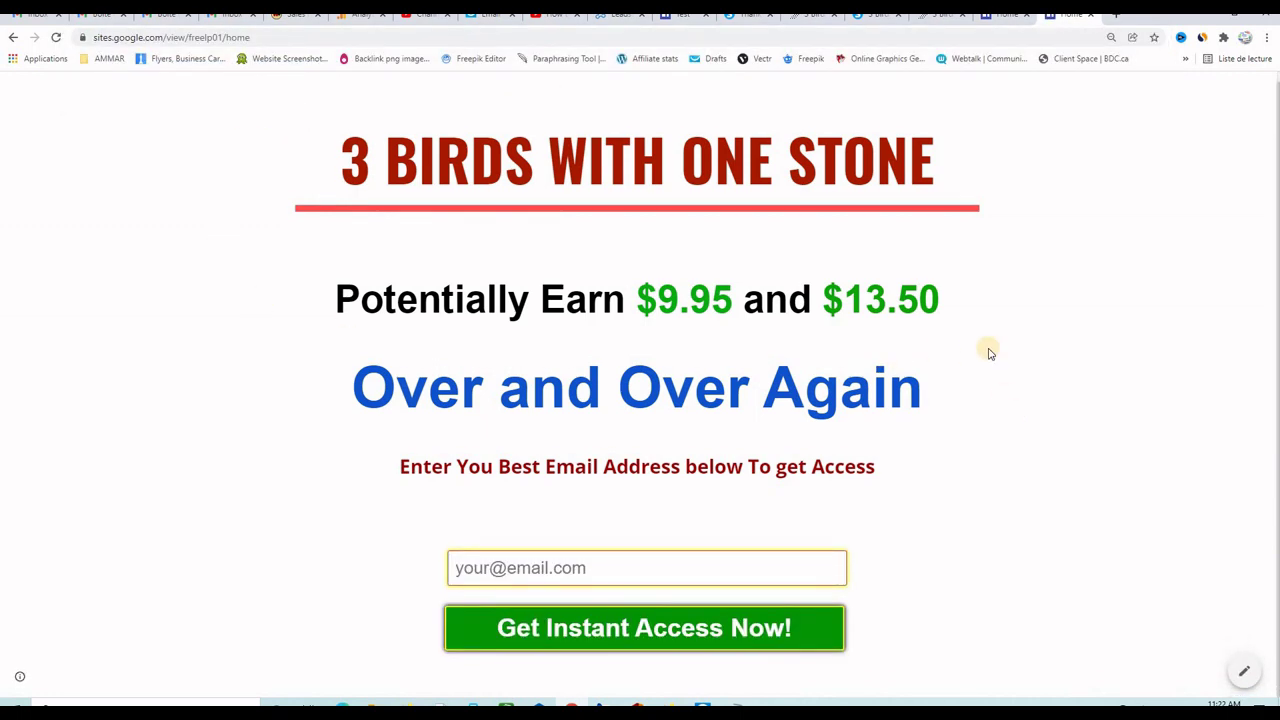
click(56, 38)
scroll(850, 410, down, 1)
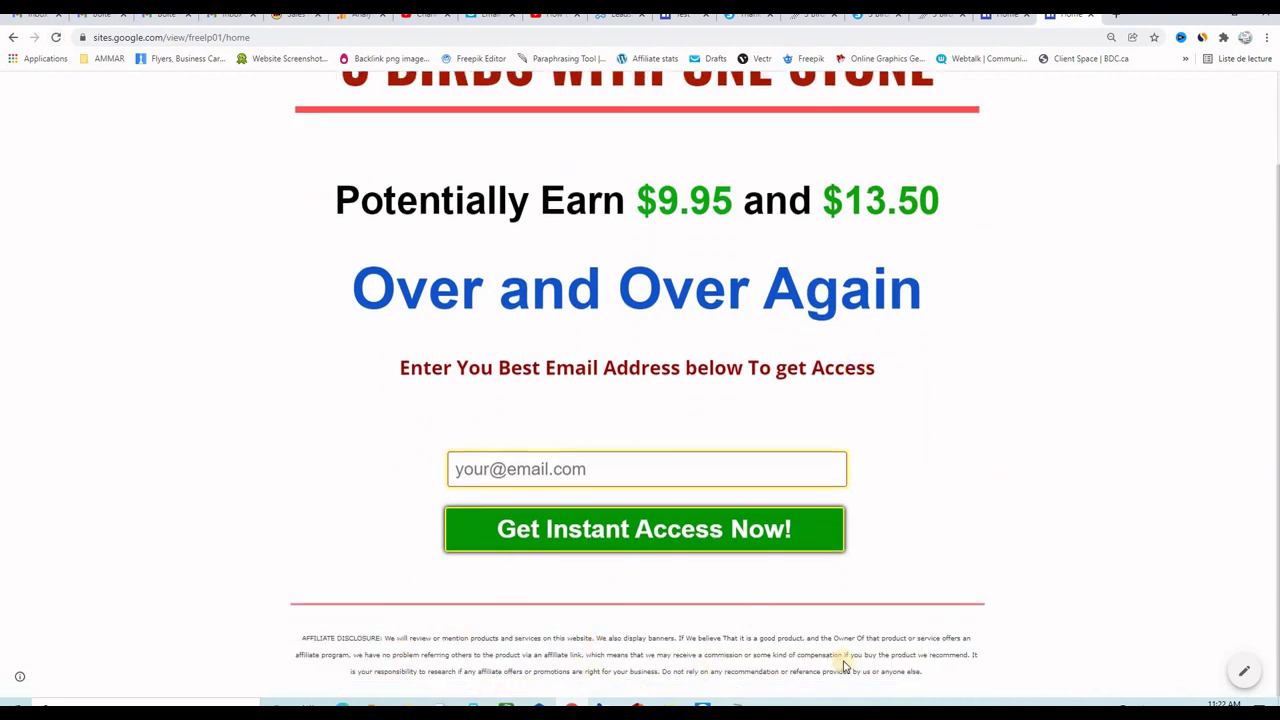
scroll(1055, 580, up, 1)
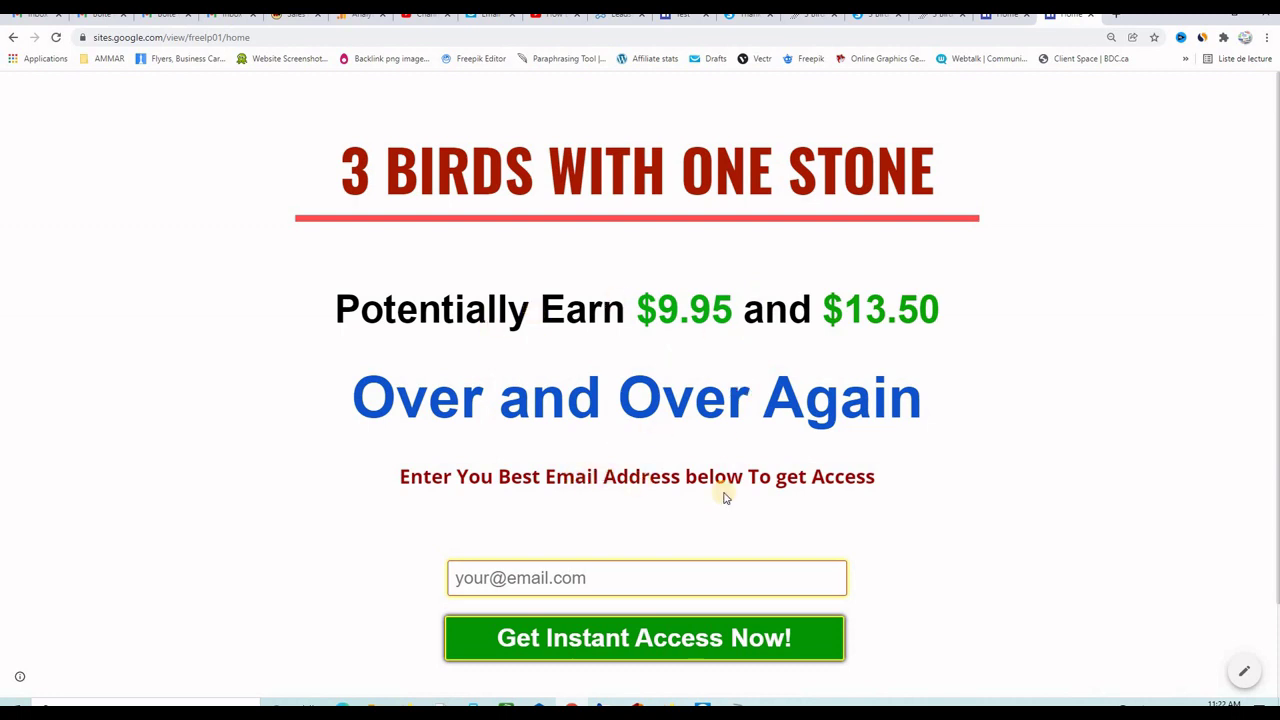
scroll(1112, 374, down, 1)
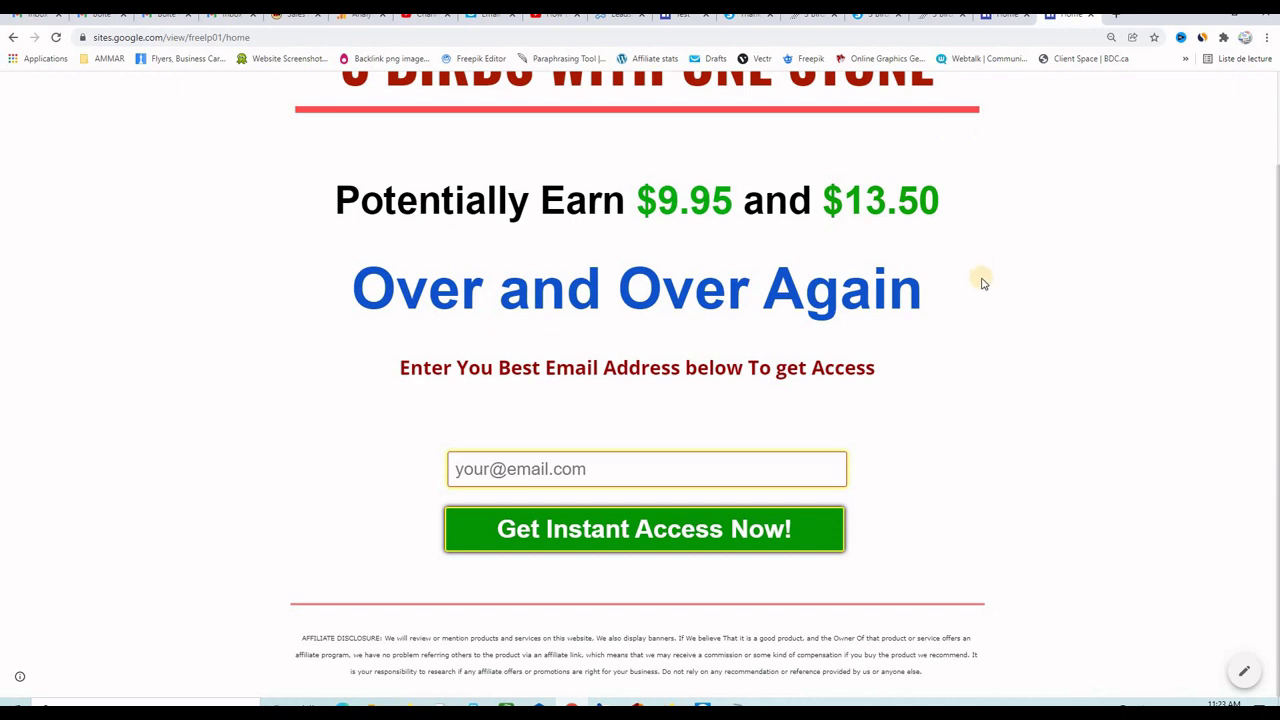
scroll(1054, 326, up, 1)
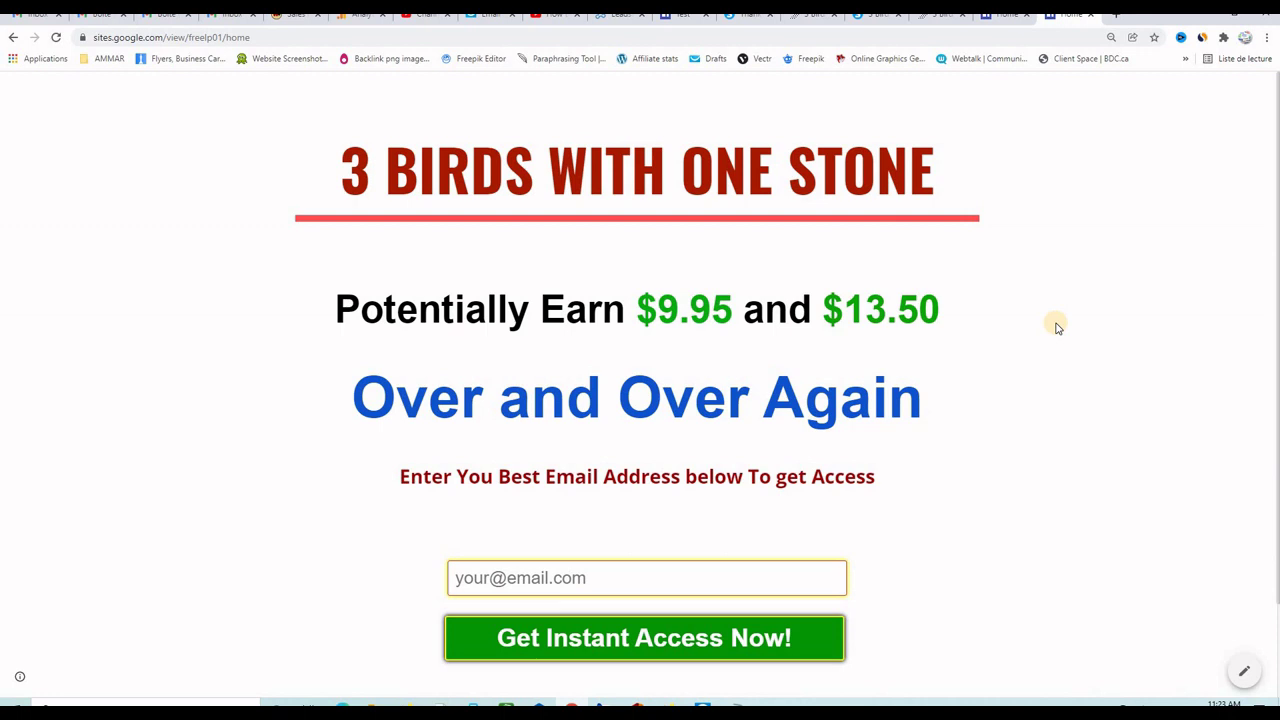
scroll(1057, 326, down, 1)
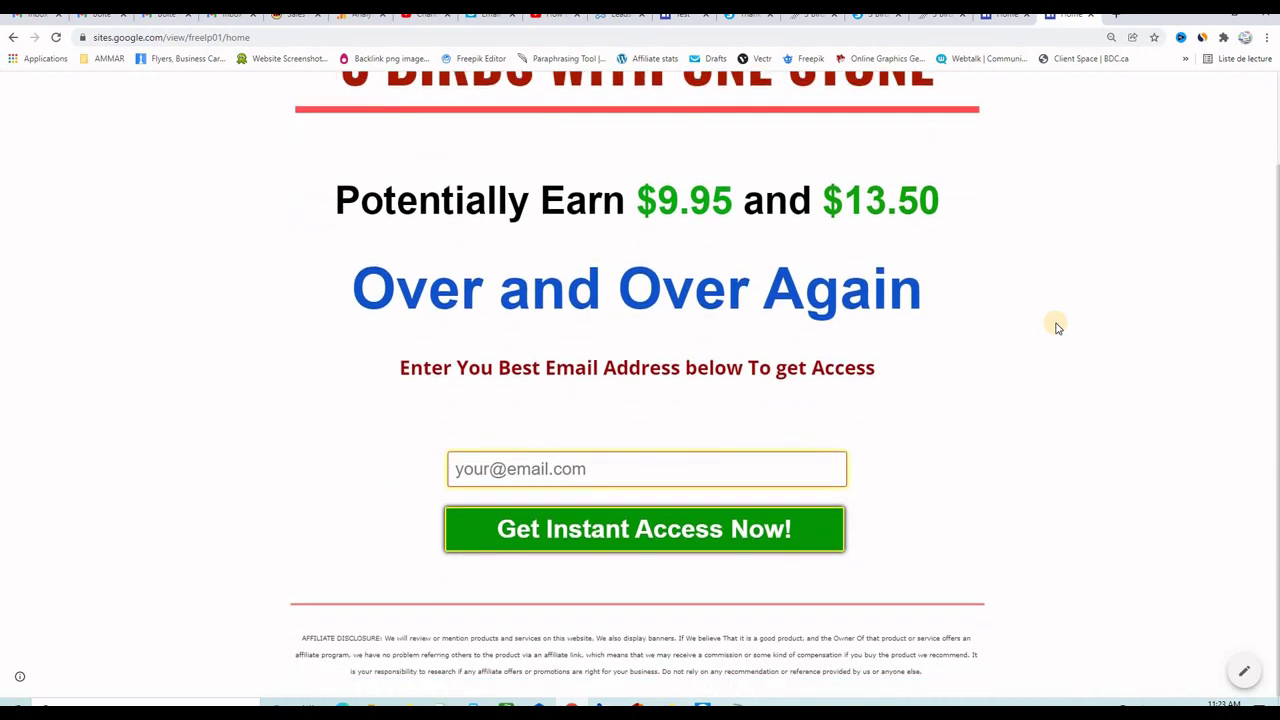